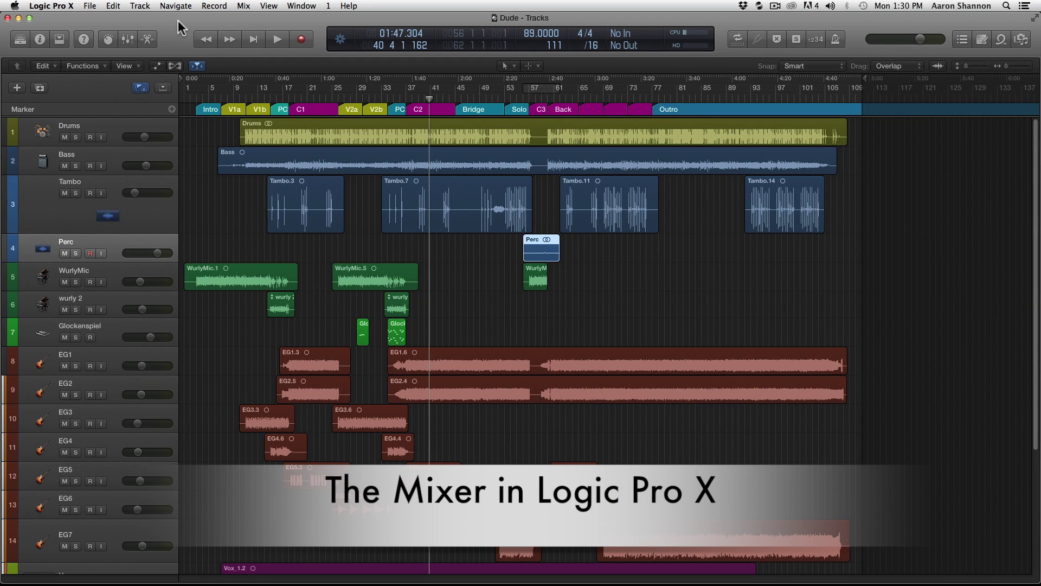
Step: Open the mixer and turn its channel strip legend off and back on
click(128, 38)
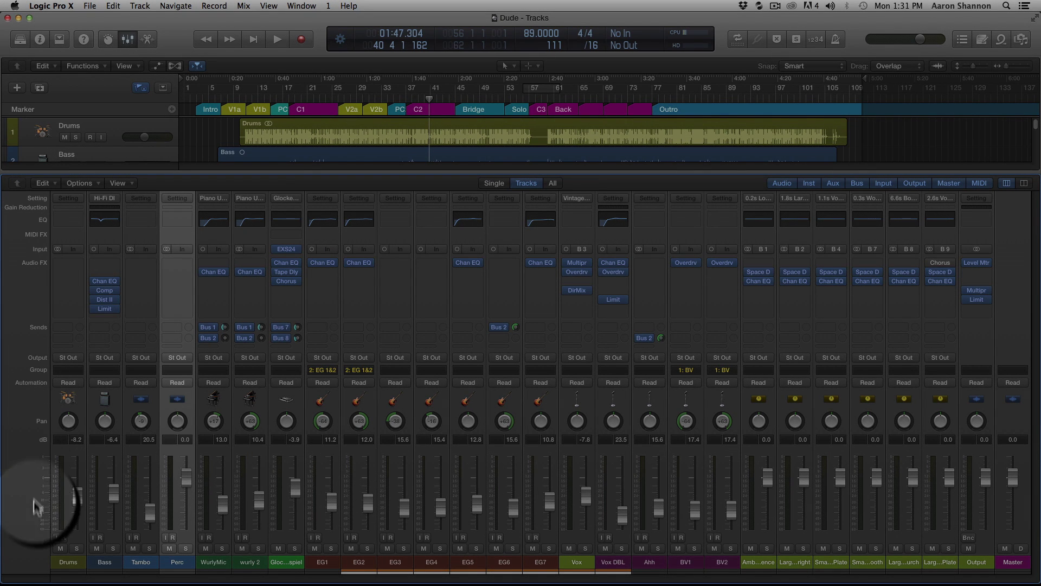
click(128, 181)
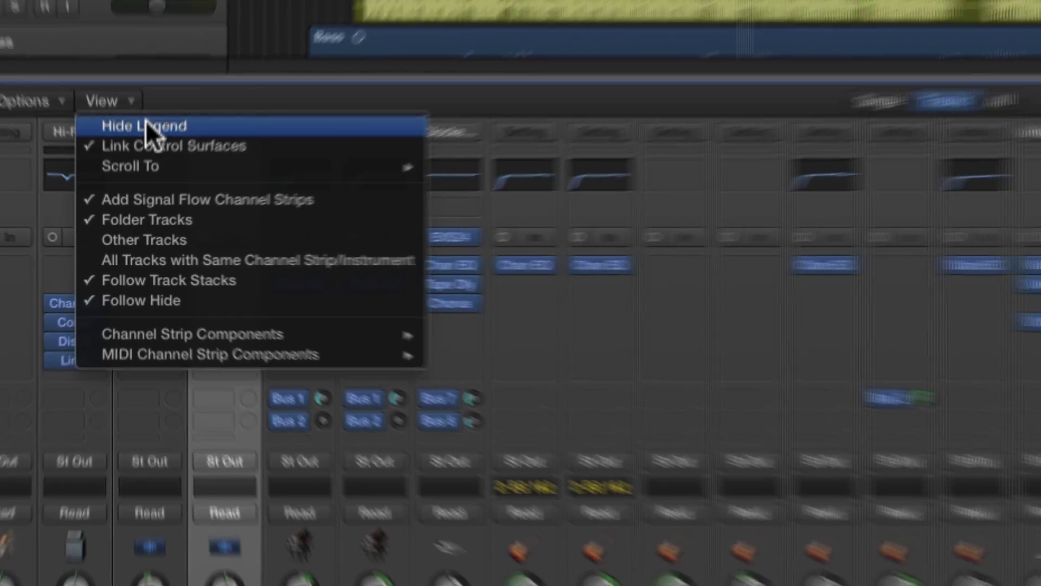
click(146, 124)
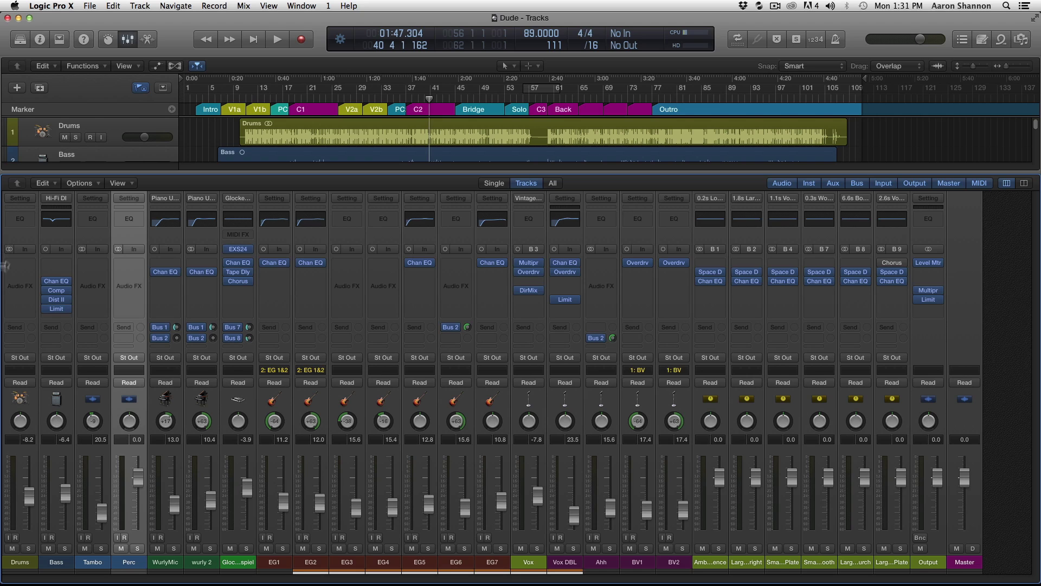
click(128, 183)
click(143, 198)
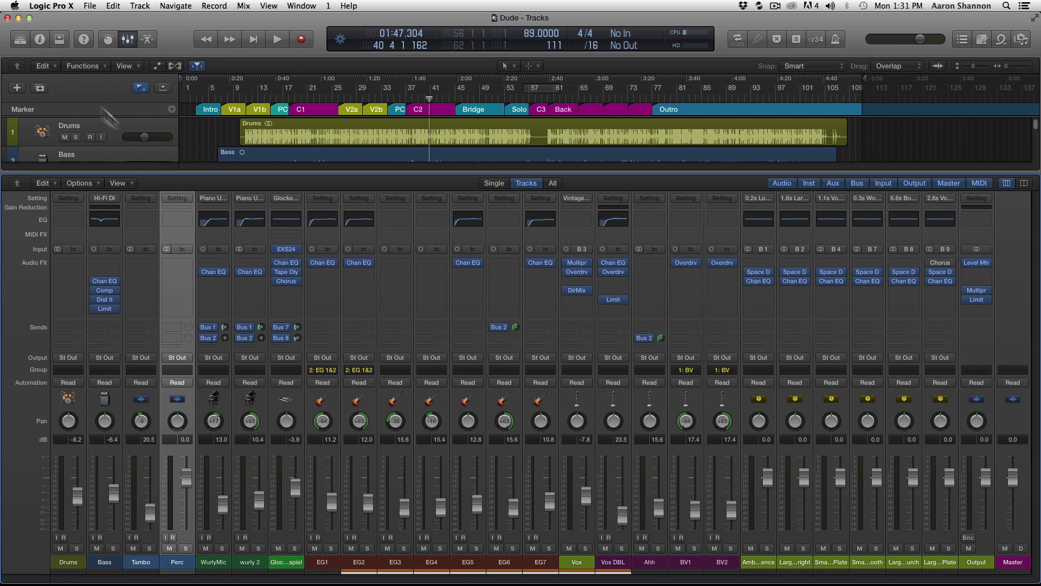
Step: Open the Library for the WurlyMic channel strip and choose its Piano Upper patch
click(20, 40)
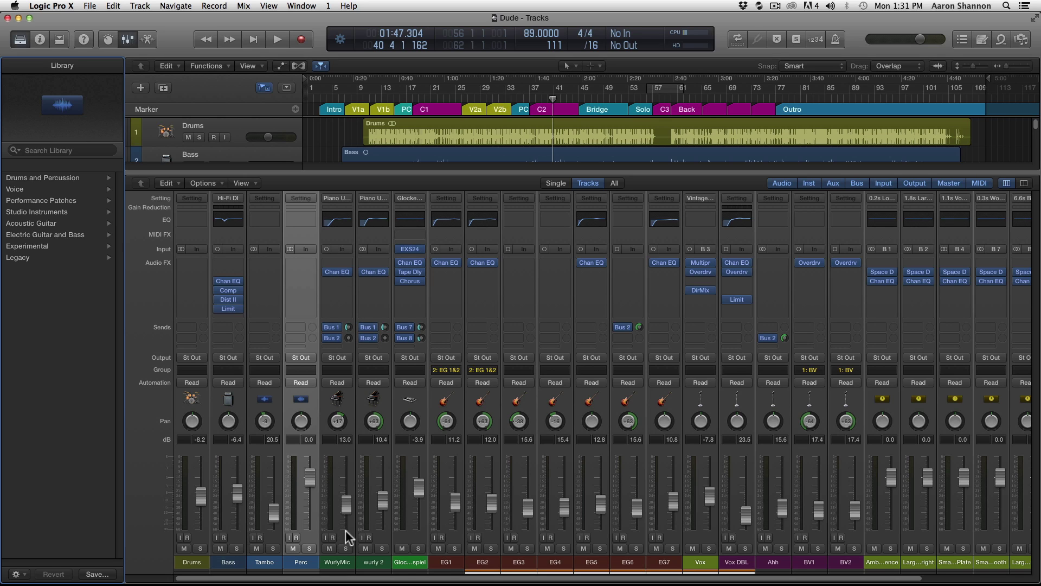
click(343, 563)
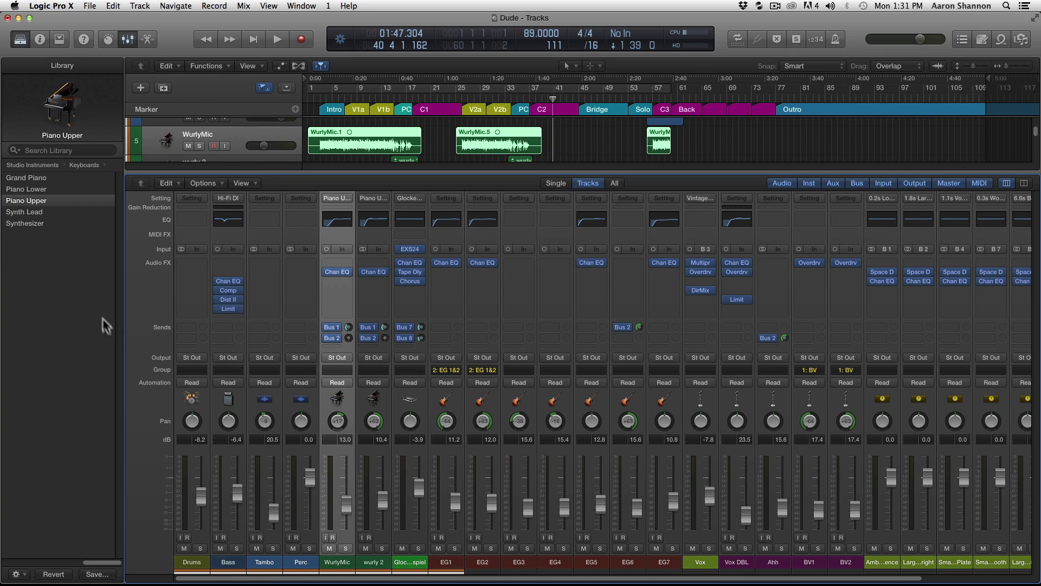
click(33, 200)
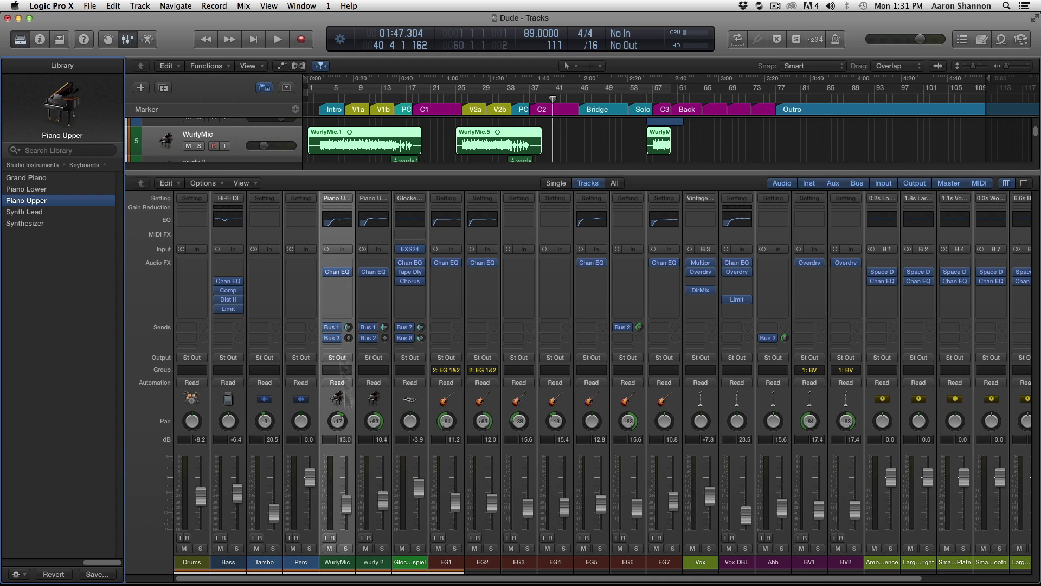
Step: Look through the Legacy presets offered in the Tambo channel strip's Setting slot
click(276, 198)
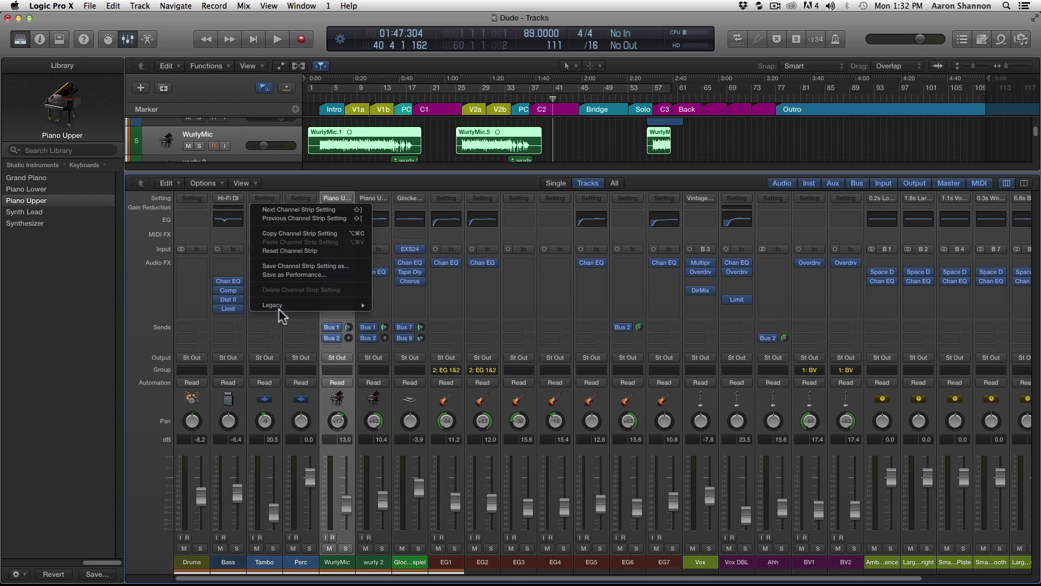
mouse_move(265, 304)
mouse_move(406, 304)
click(49, 286)
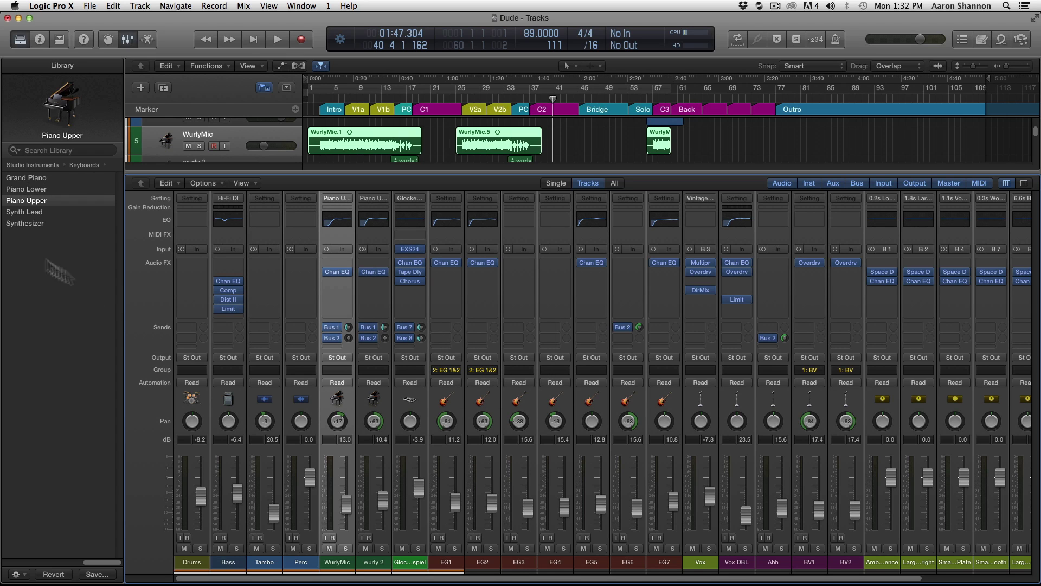
Step: Compare the Library's Legacy category for the Tambo track with the Legacy GarageBand presets in its channel strip settings
click(265, 563)
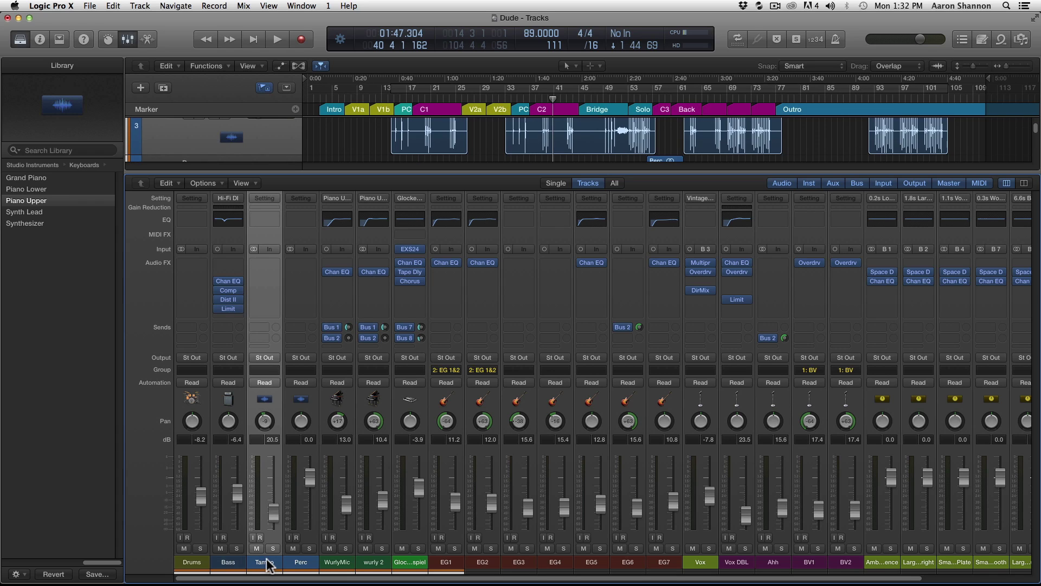
click(30, 167)
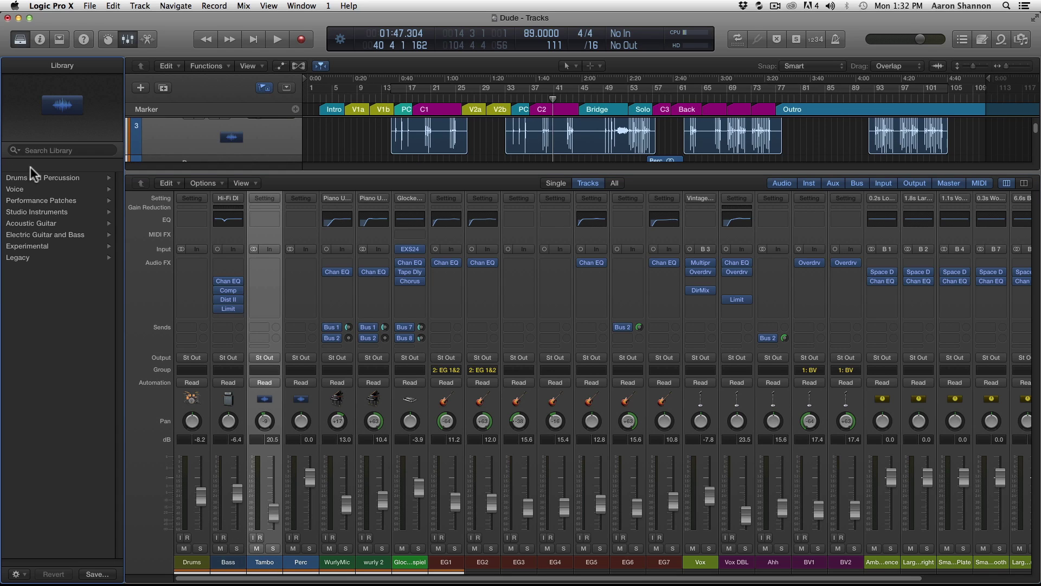
click(19, 257)
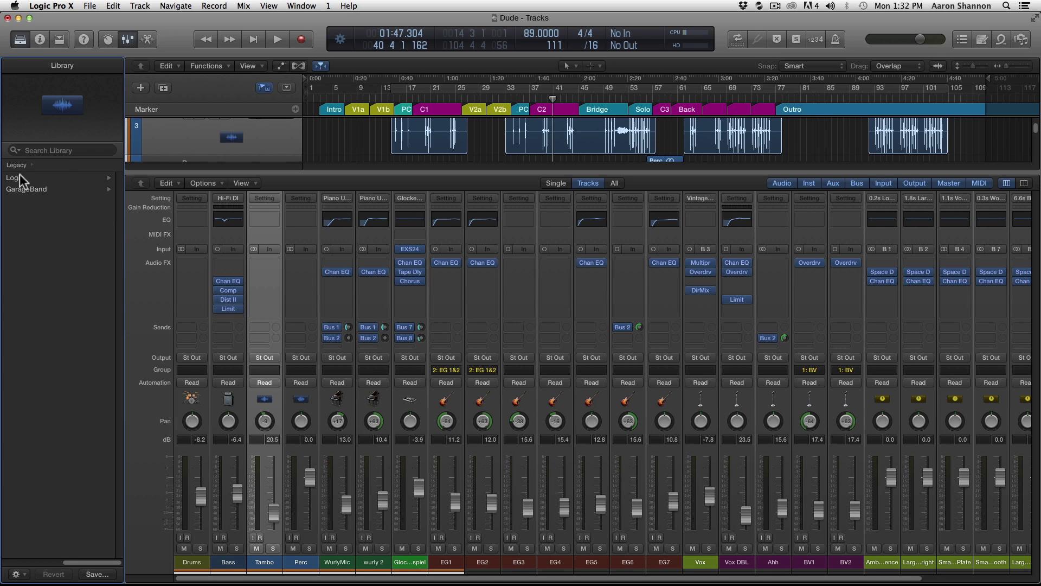
click(261, 198)
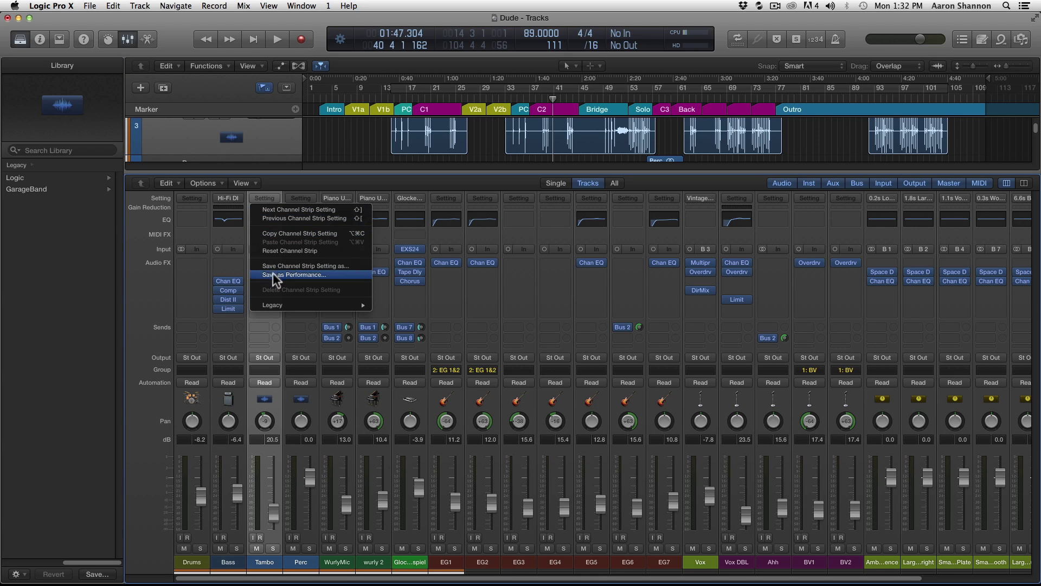
mouse_move(399, 320)
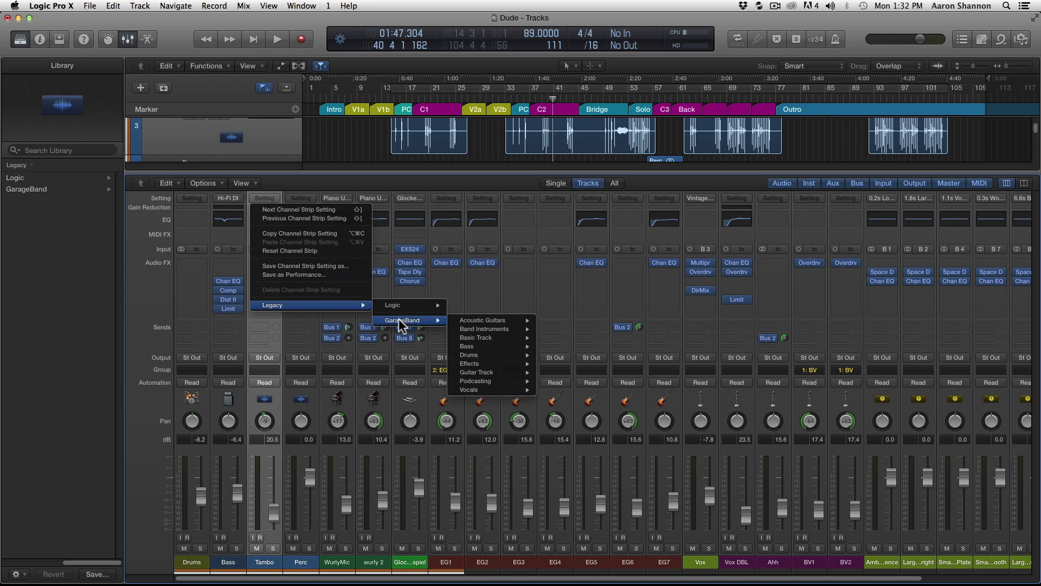
click(76, 252)
click(20, 164)
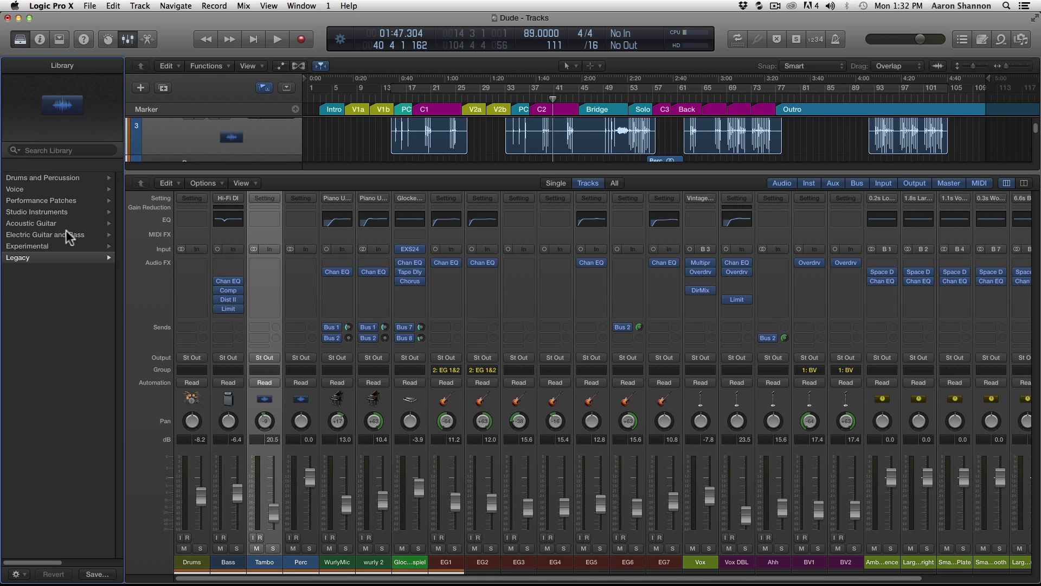
Step: Review the channel strip setting commands available for the Tambo track without applying any
click(270, 198)
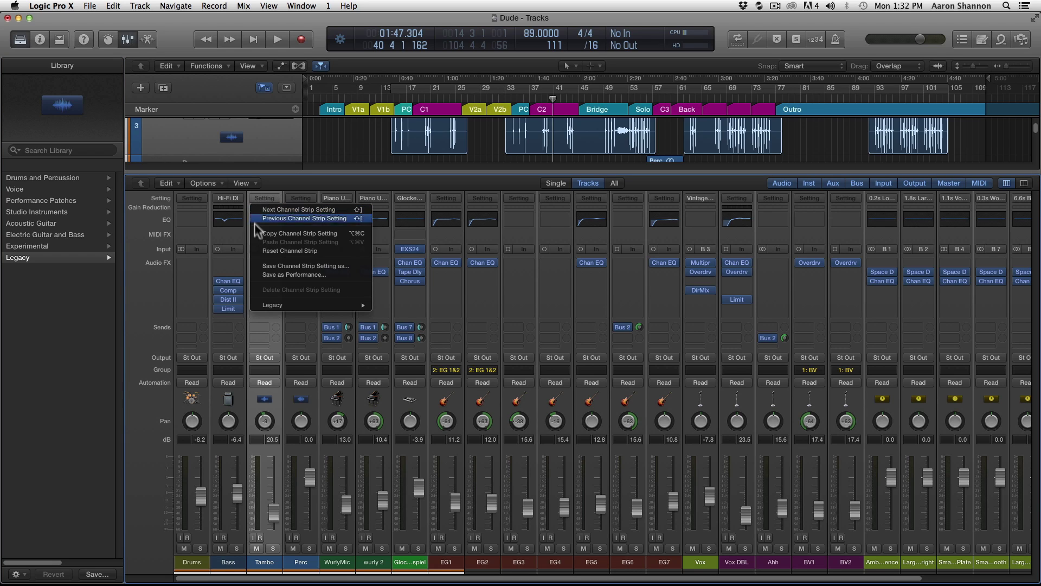
click(244, 215)
click(264, 198)
click(203, 196)
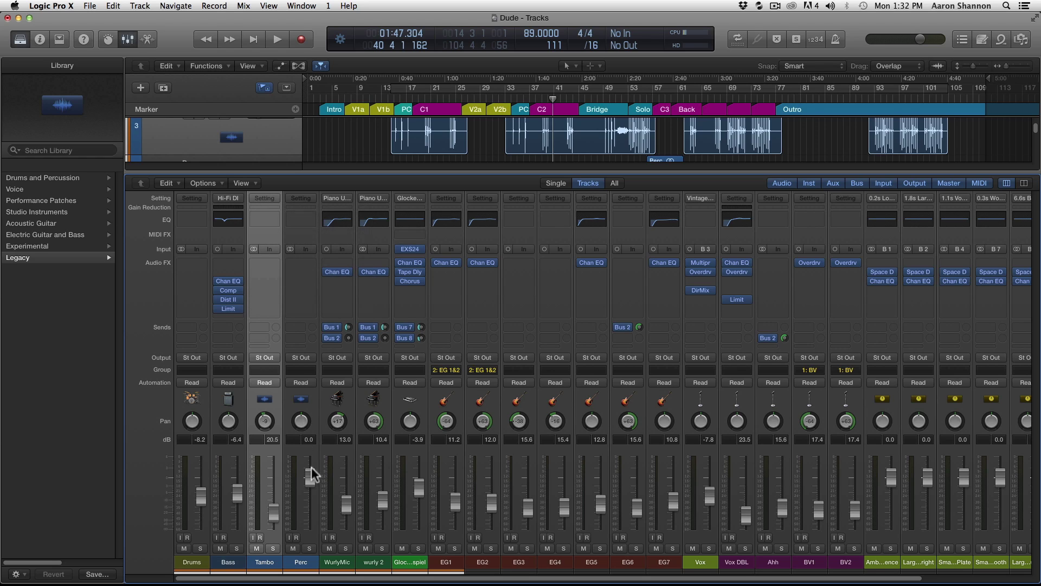
Step: Copy the WurlyMic channel strip setting and paste it onto the Tambo channel strip
click(340, 563)
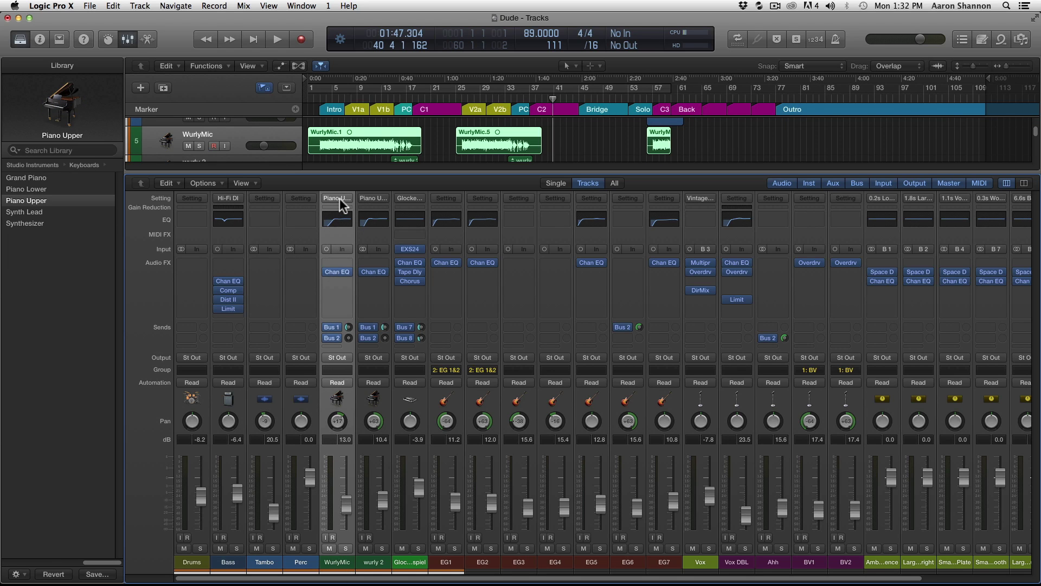
click(338, 199)
click(366, 232)
click(264, 563)
click(271, 196)
click(281, 240)
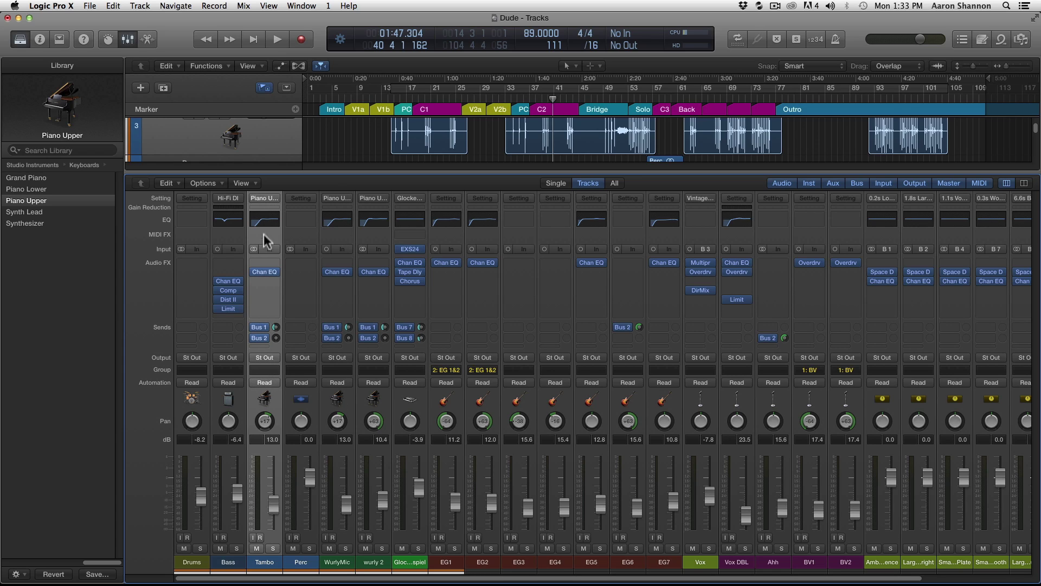
Step: Reset the Tambo channel strip and lower its volume fader to about -17 dB
click(274, 197)
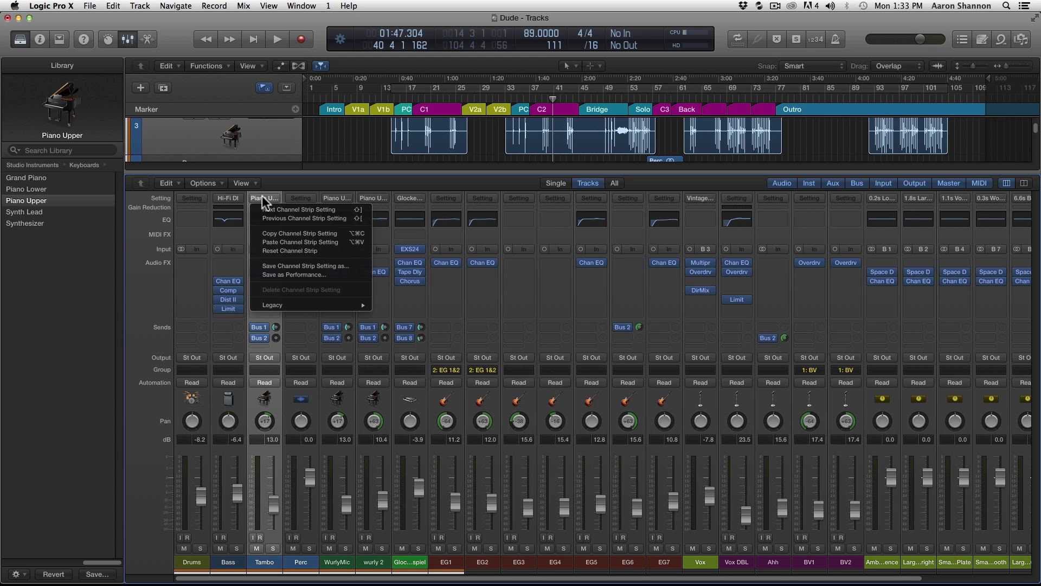
click(265, 186)
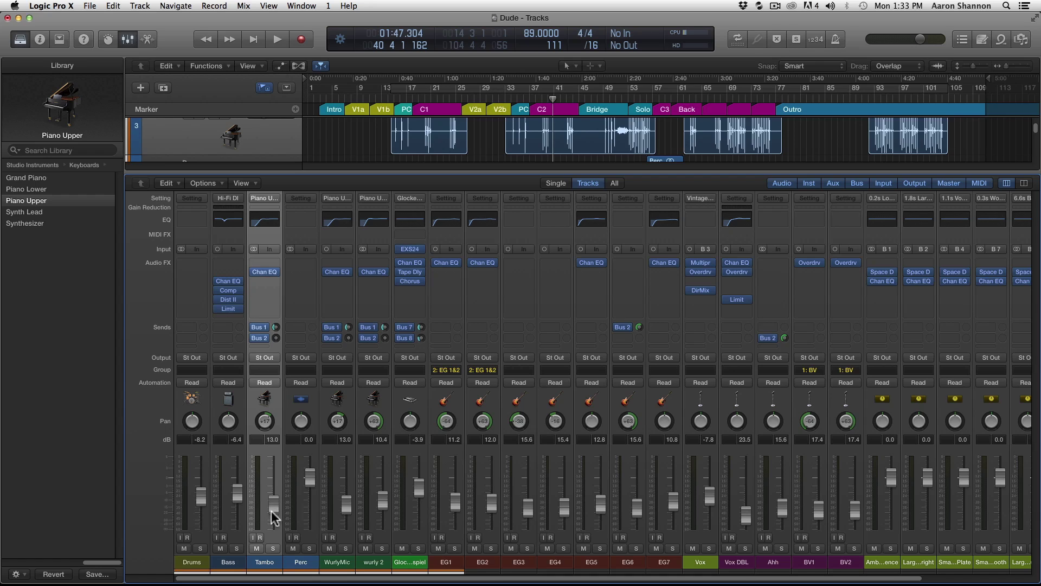
click(276, 197)
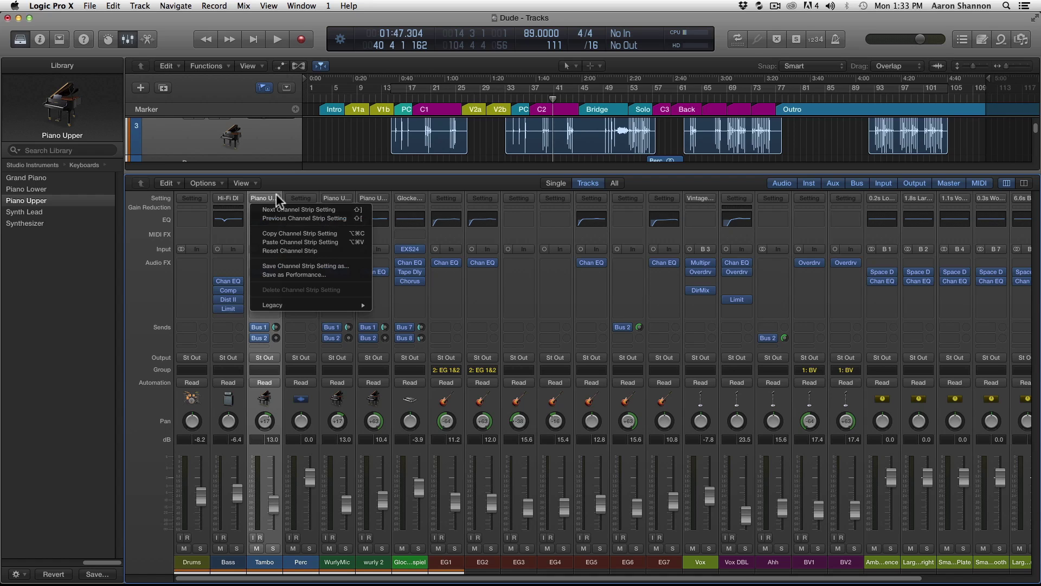
click(281, 249)
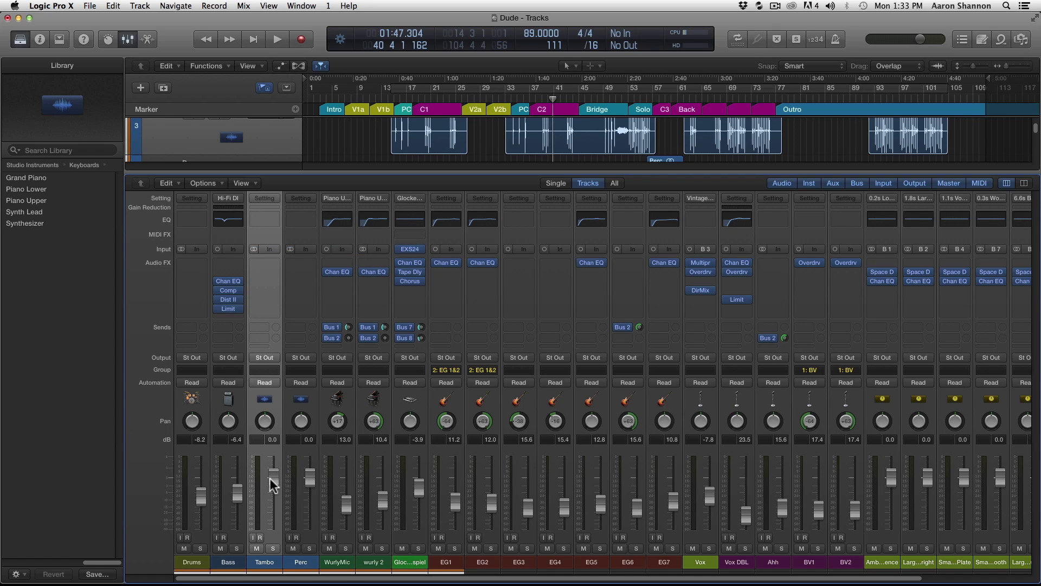
drag(268, 477, 274, 508)
click(265, 199)
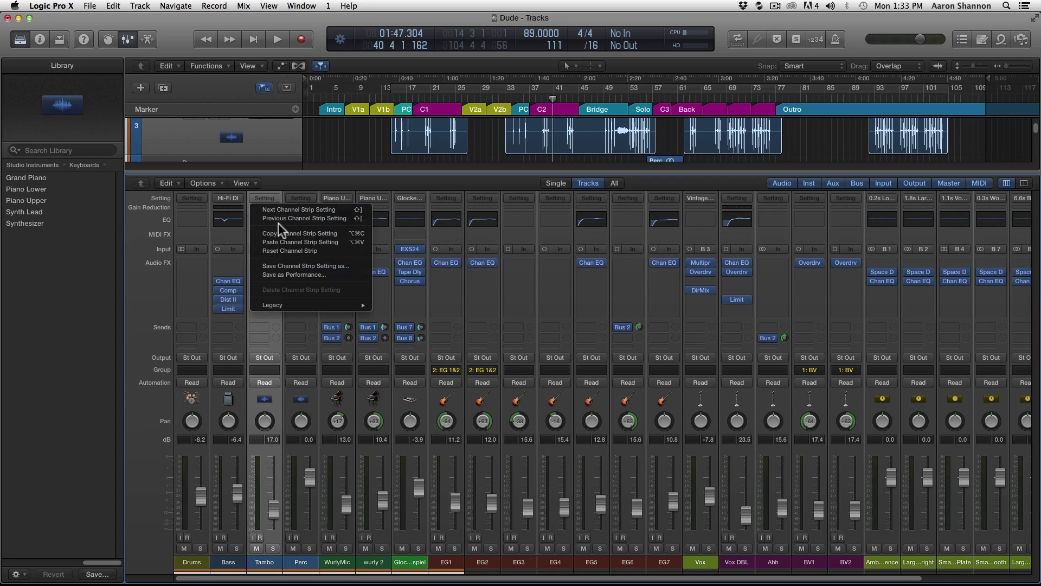
click(271, 177)
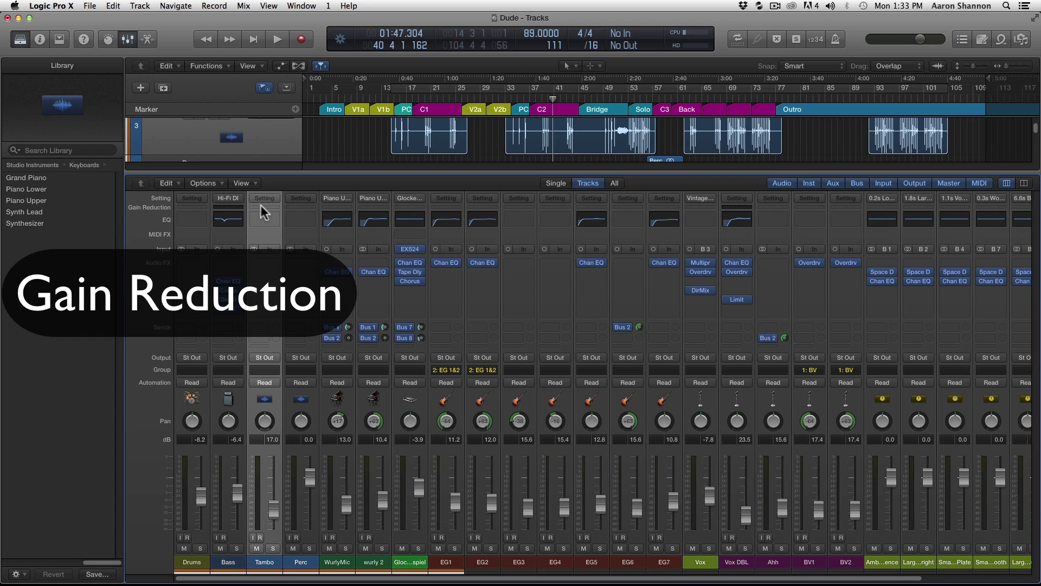
Step: Open the Bass channel's Compressor from its gain reduction meter during playback and move the plug-in window clear of the strip
click(232, 562)
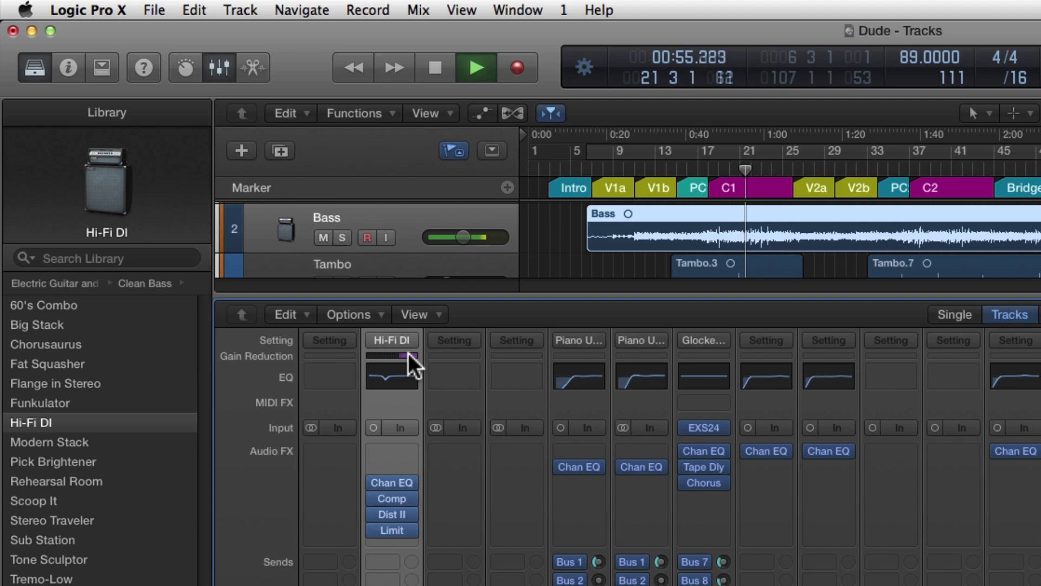
click(397, 353)
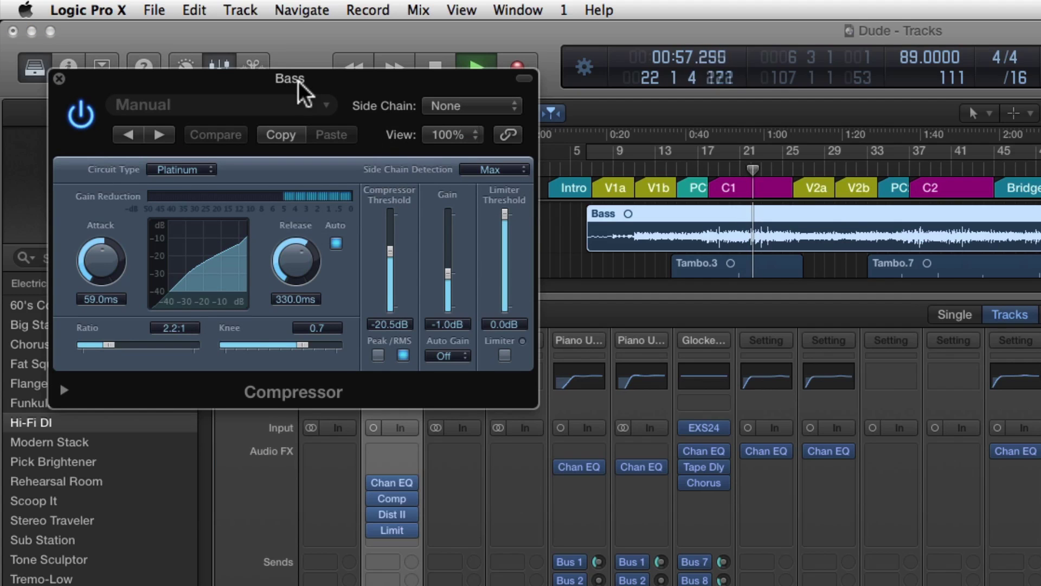
drag(324, 79, 747, 122)
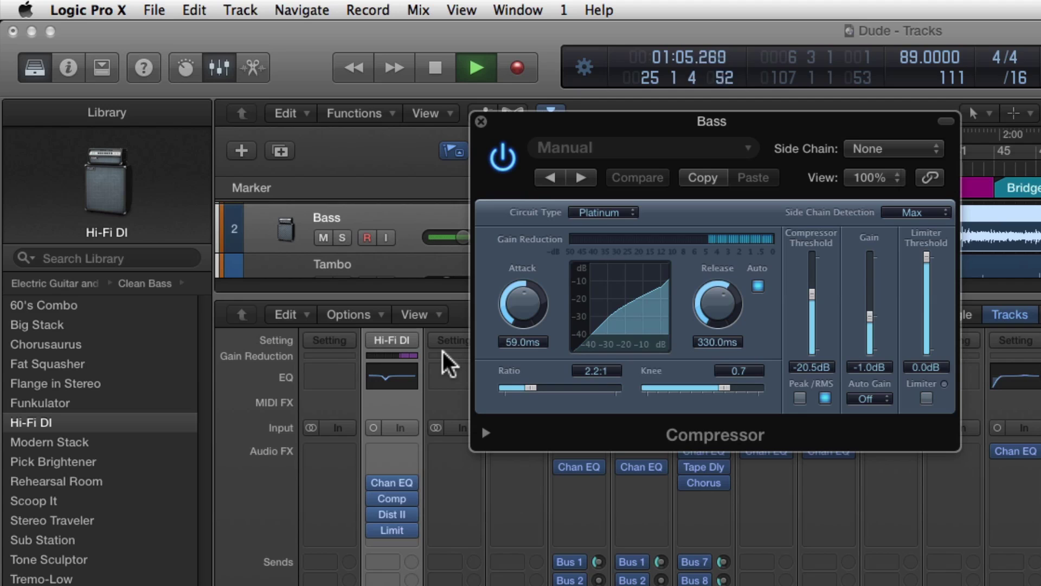
Step: Open the Bass channel's Limiter to examine its gain reduction, and close both plug-in windows with playback stopped
mouse_move(407, 514)
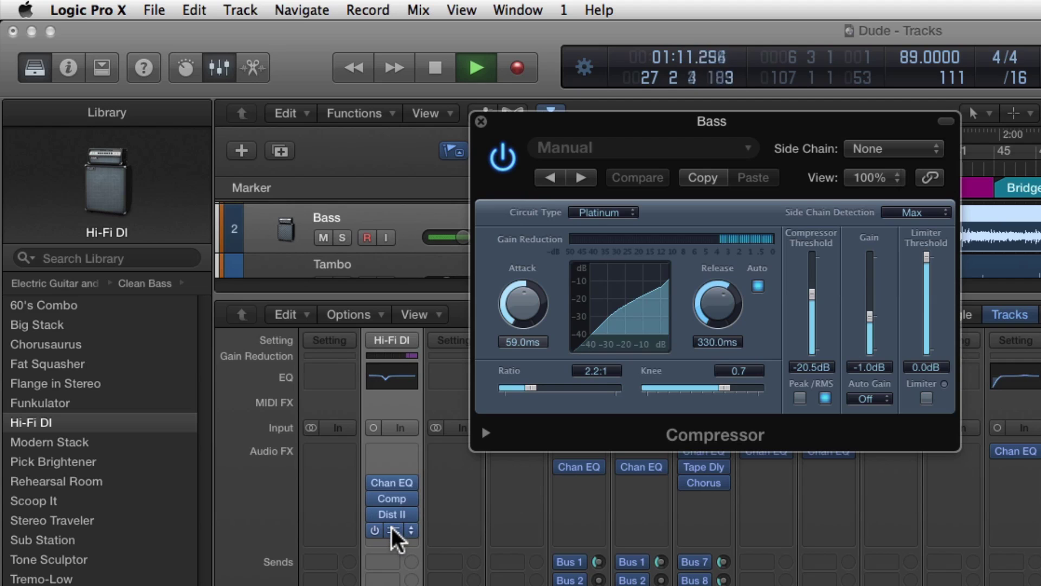
click(390, 529)
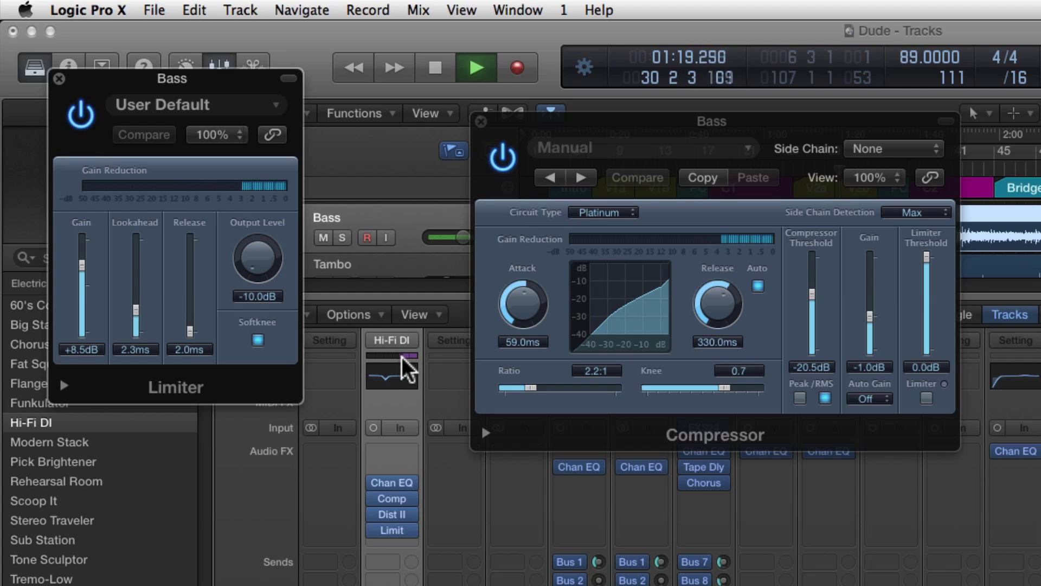
click(57, 80)
click(473, 122)
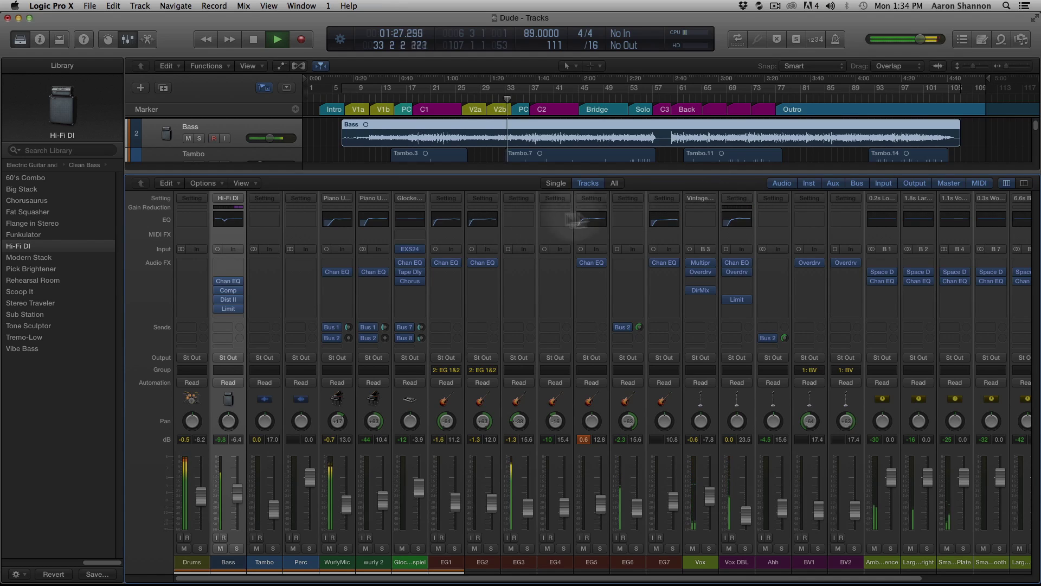
key(space)
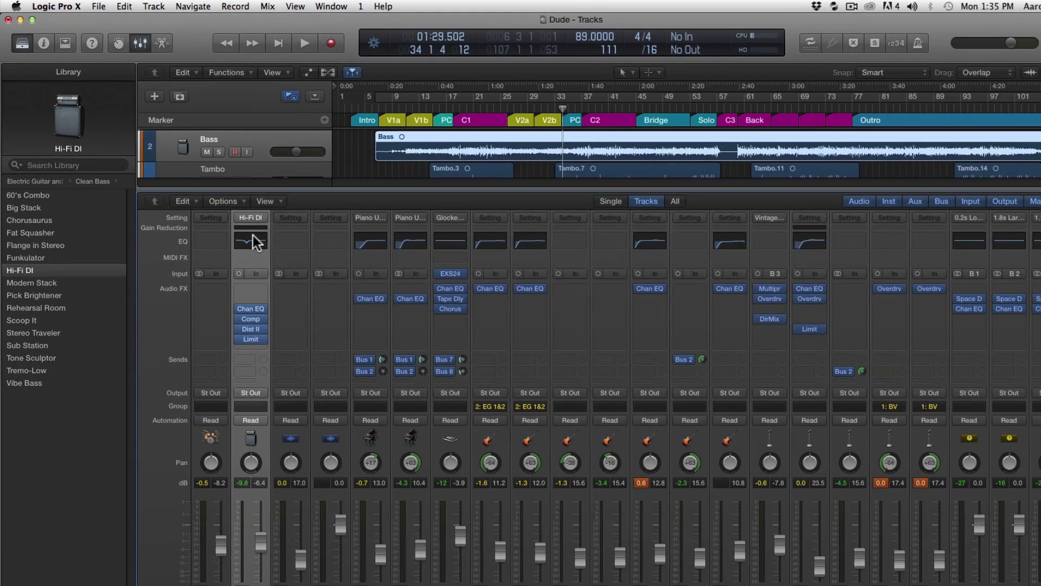
Step: View the Bass channel's Channel EQ curve from its EQ thumbnail and close the plug-in window
click(253, 235)
drag(291, 65, 651, 138)
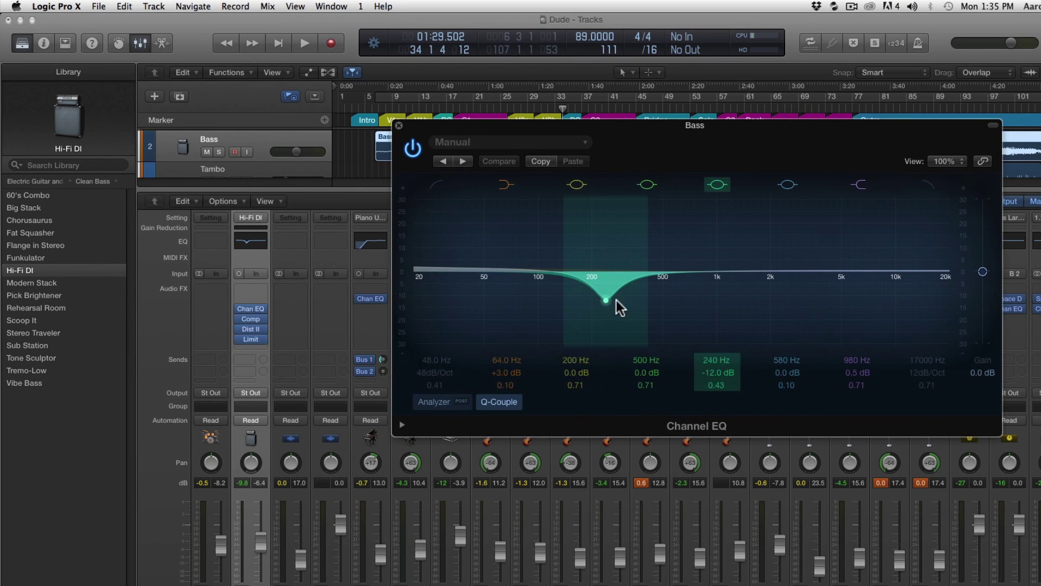
click(401, 128)
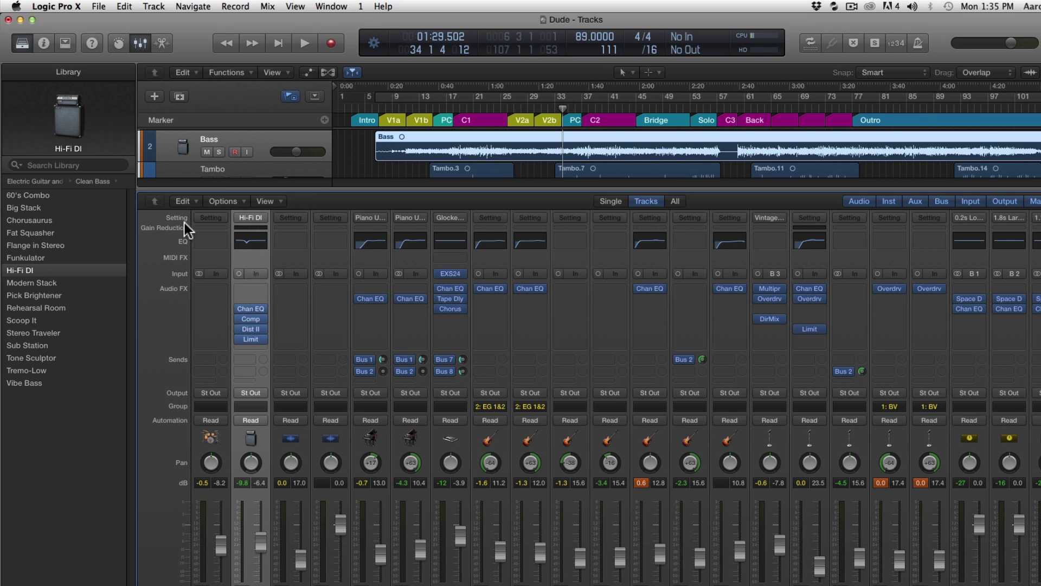
Step: Add a Compressor to the Tambo channel strip from its empty gain reduction meter
click(303, 225)
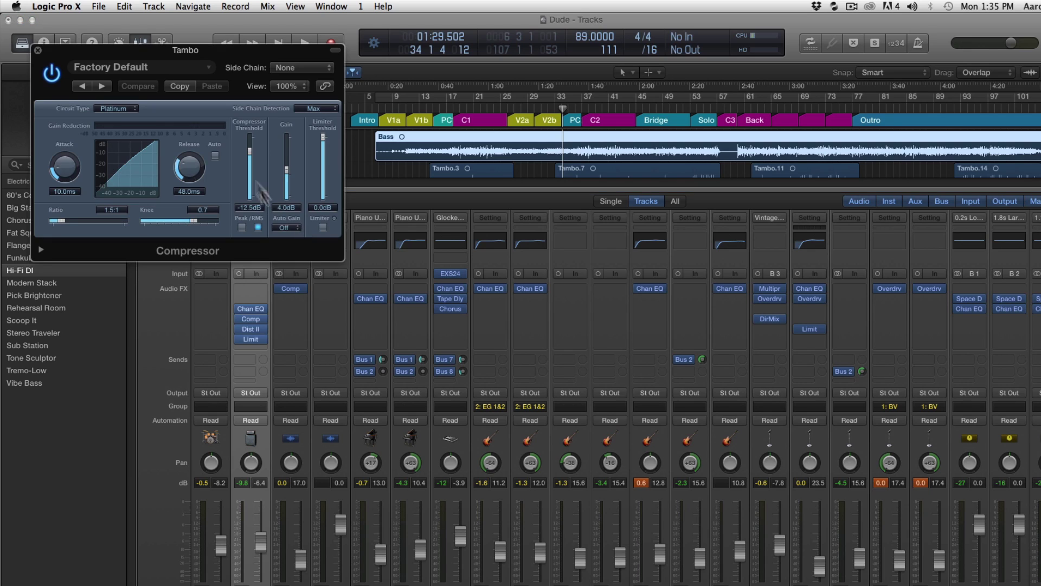
Step: Move the Compressor window clear of the strips and remove the Compressor from the Tambo channel
drag(220, 53, 534, 76)
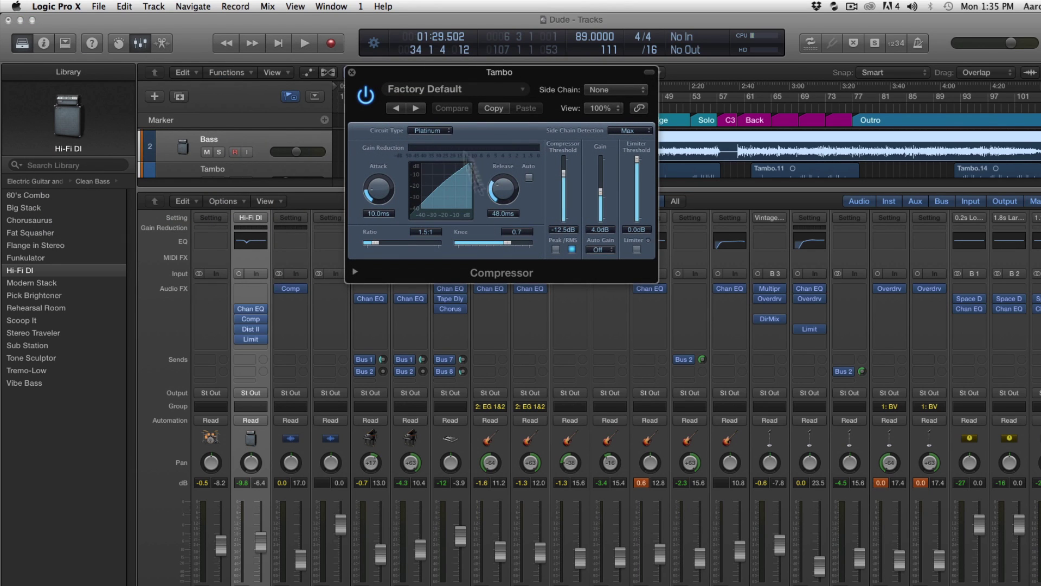
click(304, 289)
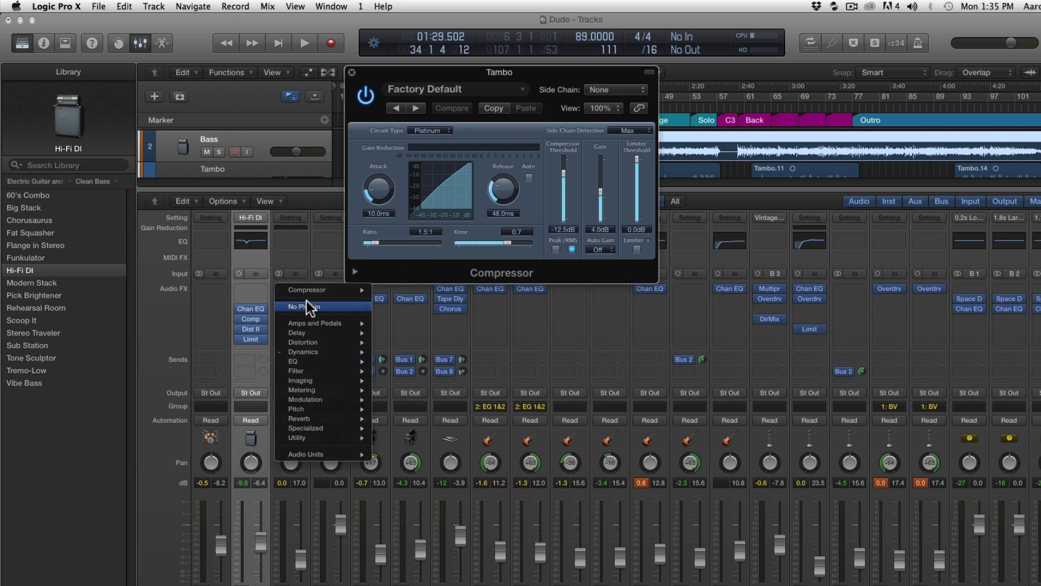
click(307, 306)
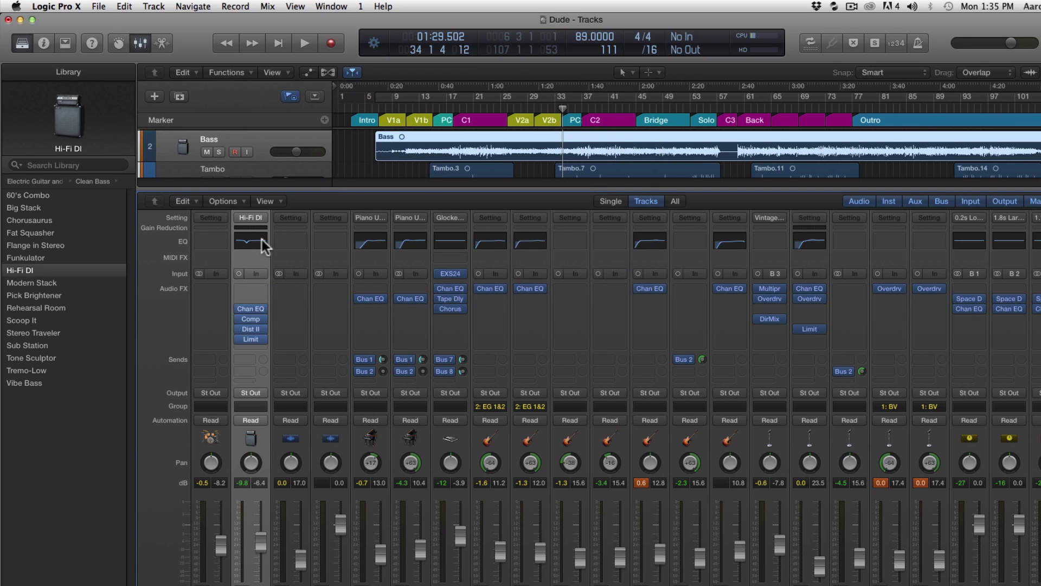
Step: Try a Channel EQ on the Tambo strip from its empty EQ display, with a 240 Hz low cut and +14.0 dB at 4850 Hz, and remove it
click(289, 239)
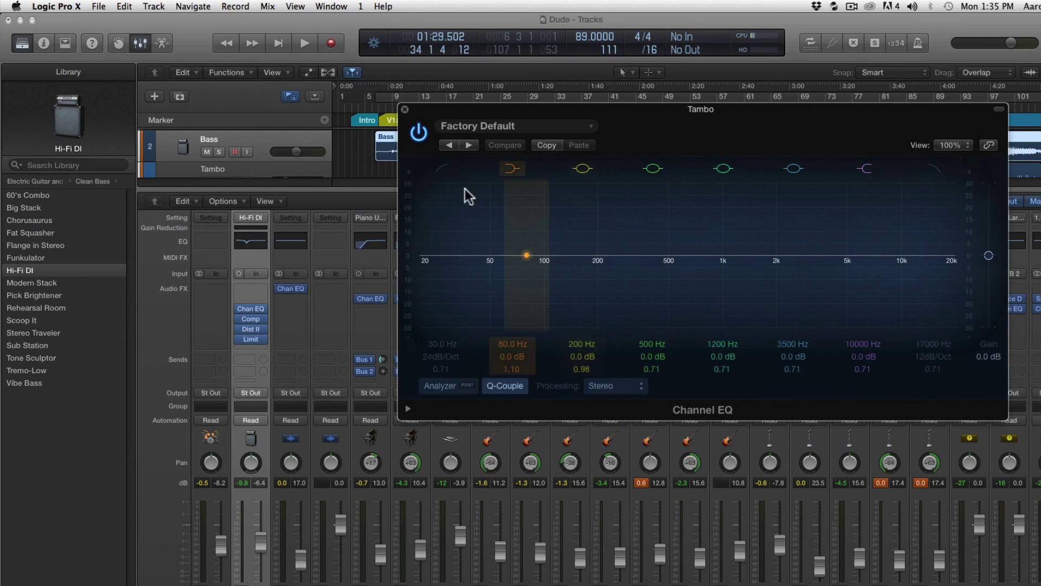
click(442, 168)
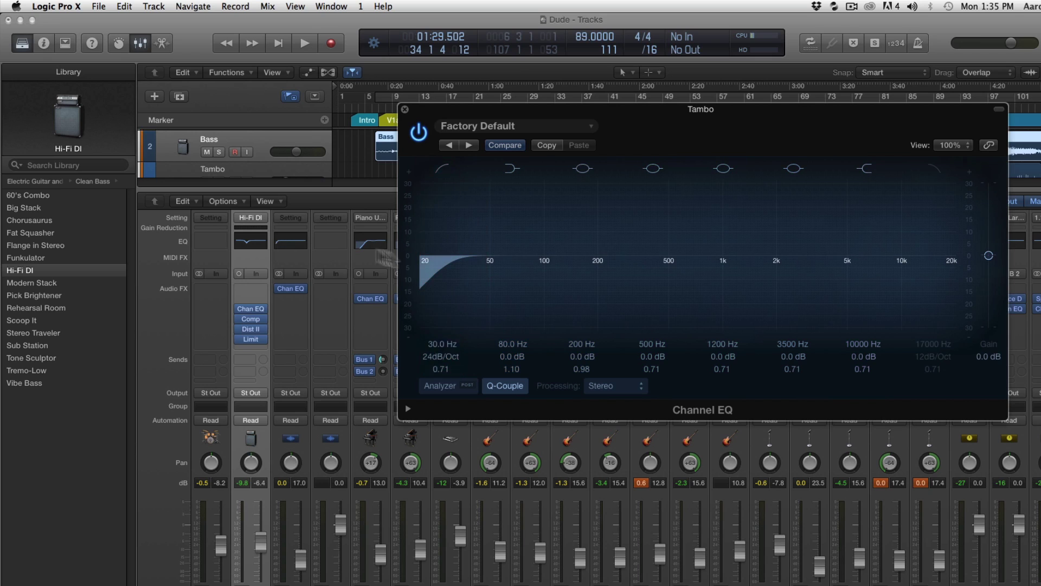
drag(450, 263, 808, 261)
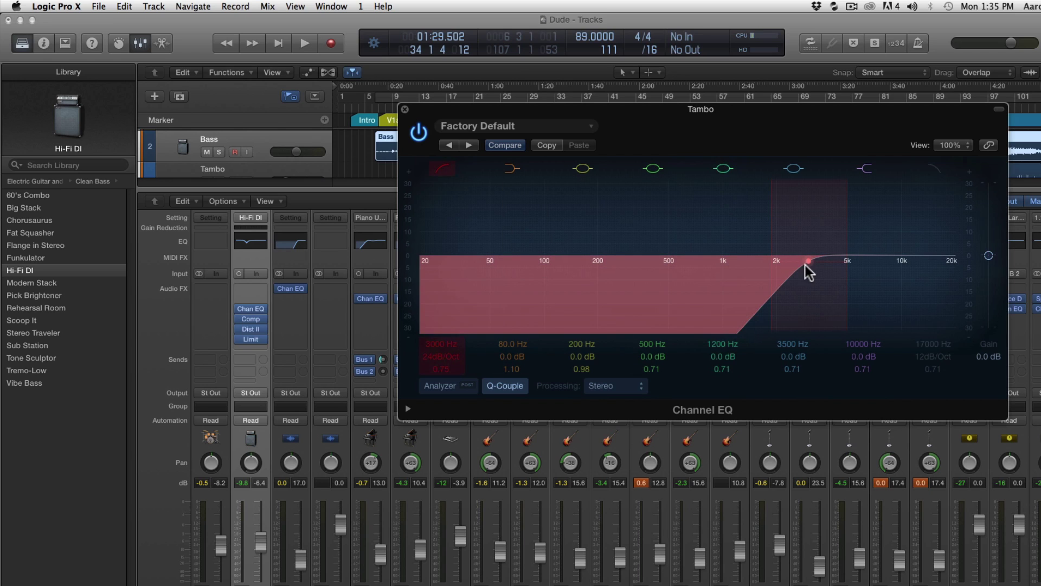
drag(811, 264, 611, 209)
drag(739, 256, 846, 222)
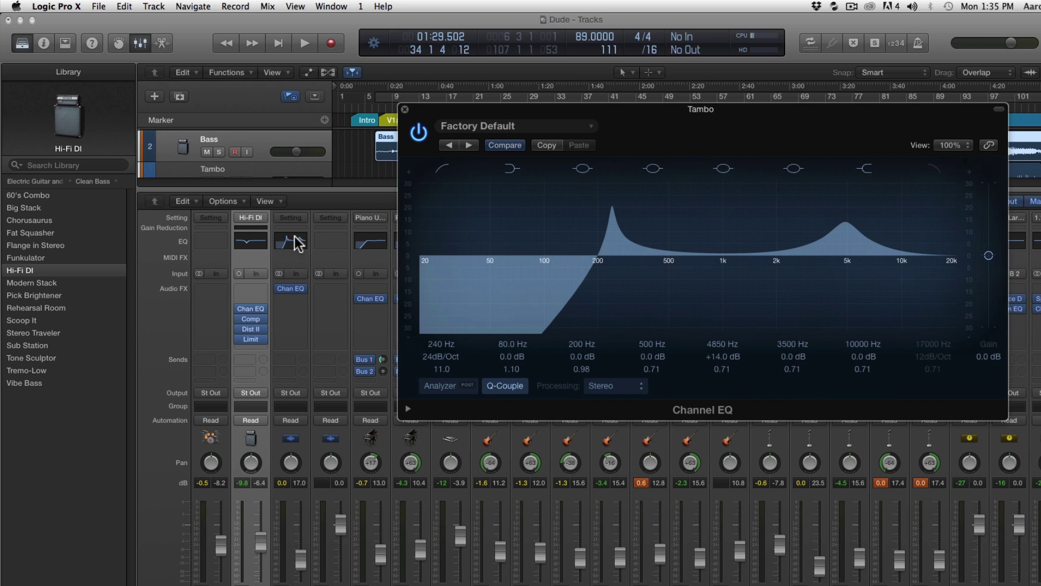
click(304, 288)
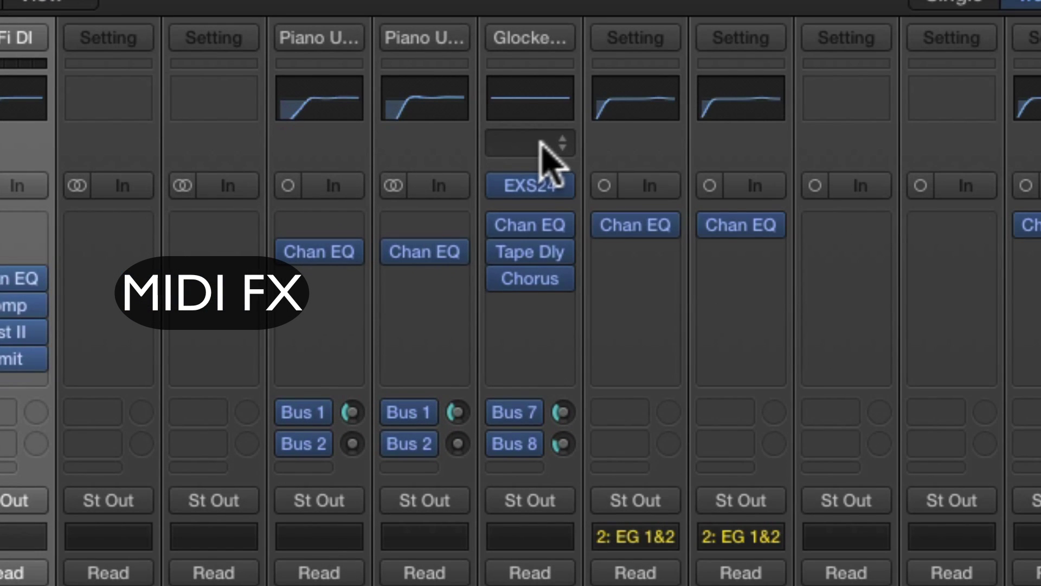
Step: Add an Arpeggiator MIDI effect to the Glockenspiel strip and move its window clear of the strip
click(411, 234)
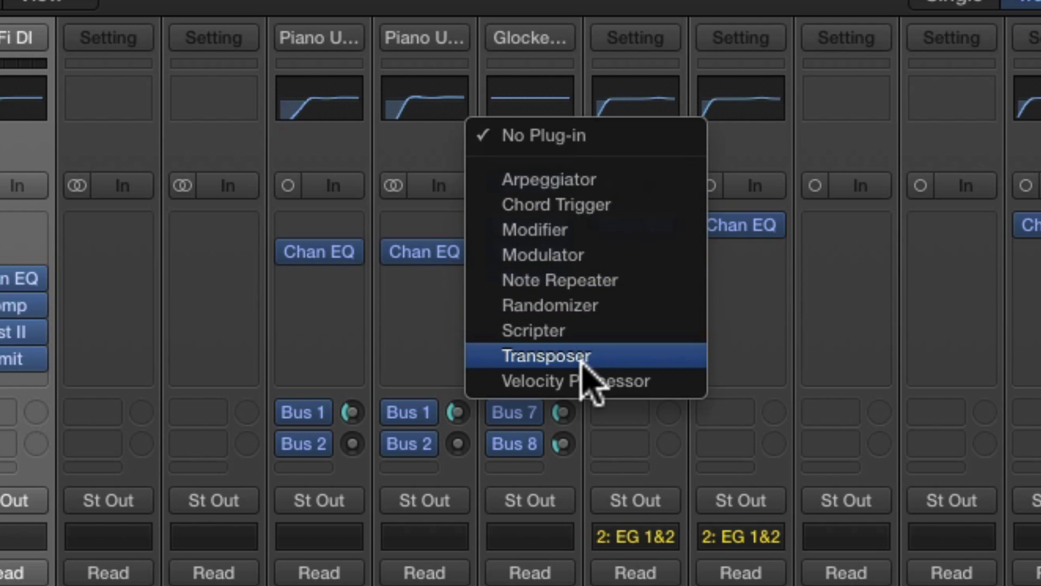
click(603, 181)
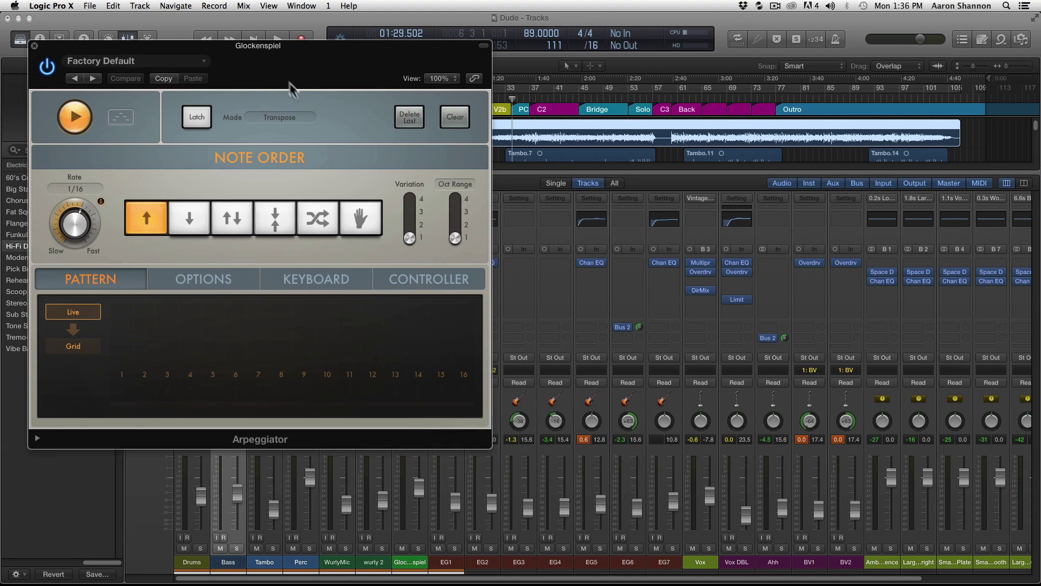
drag(289, 88, 747, 84)
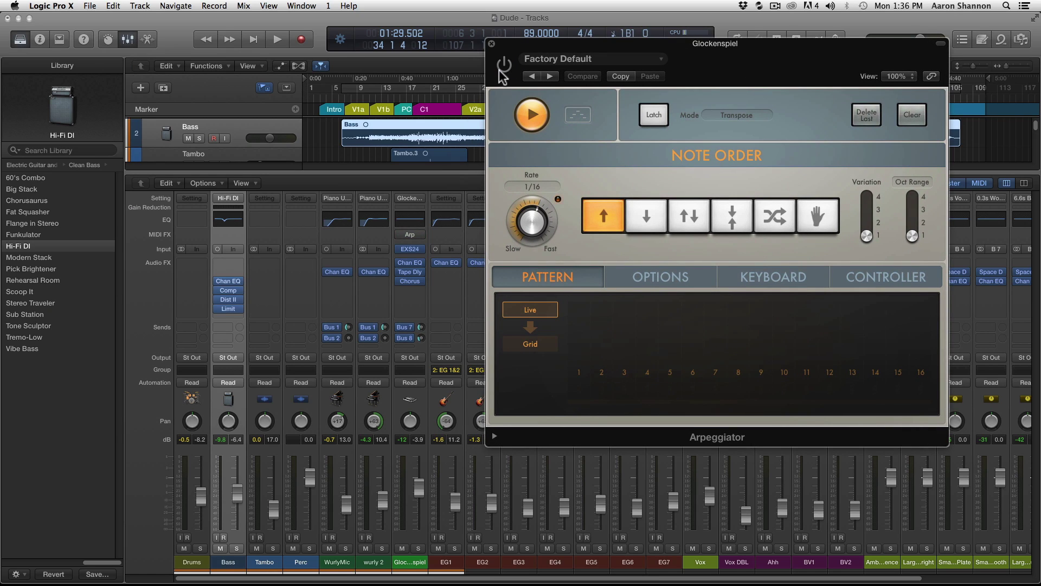
Step: Select the Glockenspiel channel, power on its Arpeggiator, and set the octave range to 2 with an up-and-down note order
click(420, 562)
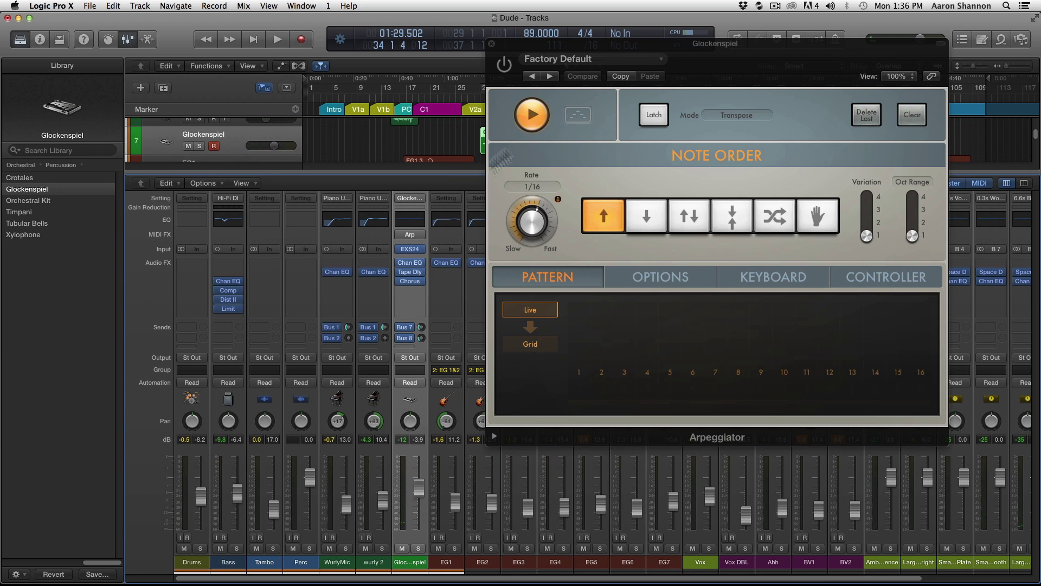
click(504, 65)
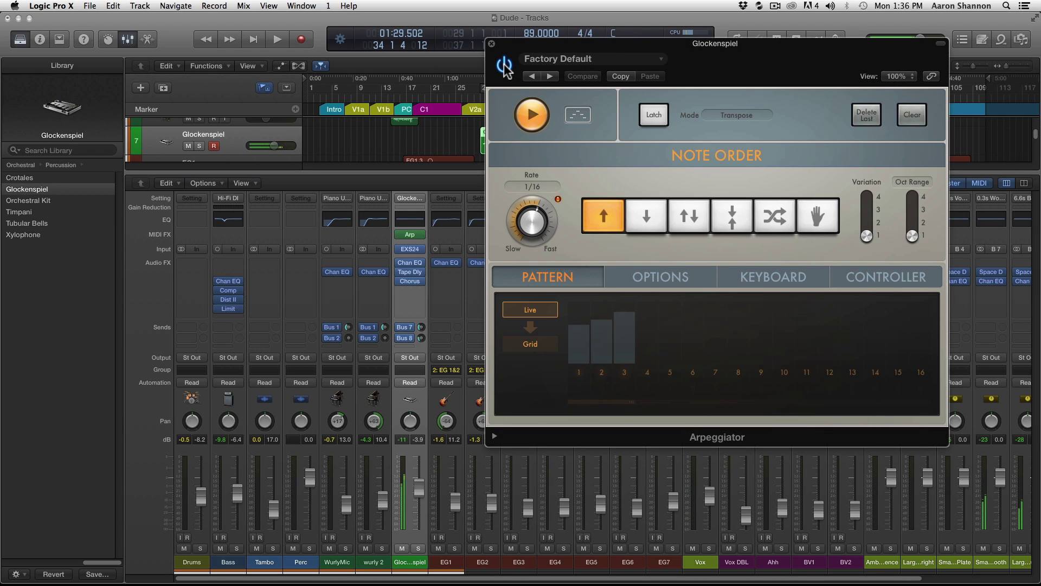
drag(907, 218, 913, 216)
click(697, 216)
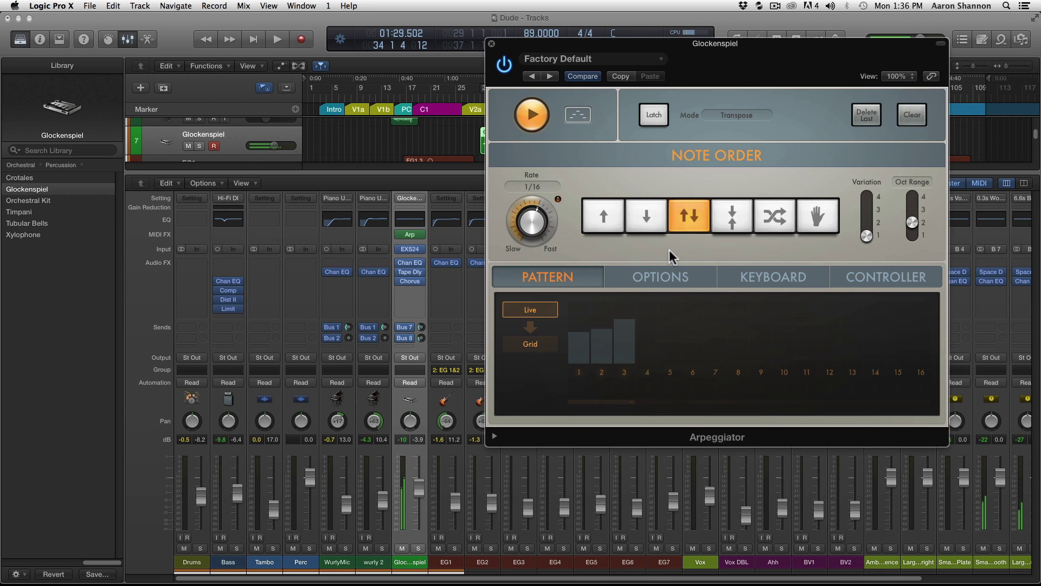
Step: Remove the Arpeggiator from the Glockenspiel channel's MIDI FX slot
mouse_move(416, 237)
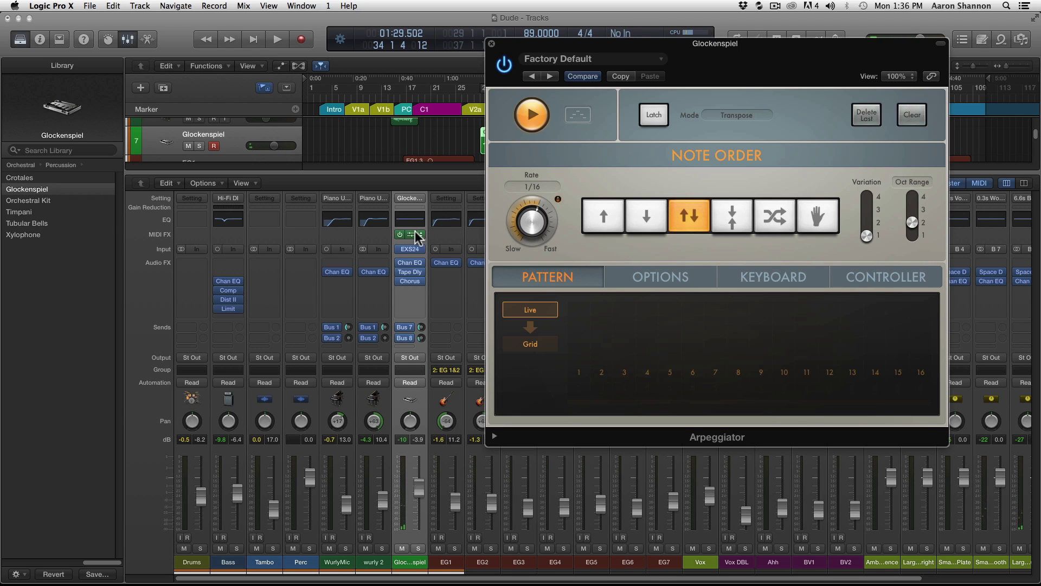
click(421, 234)
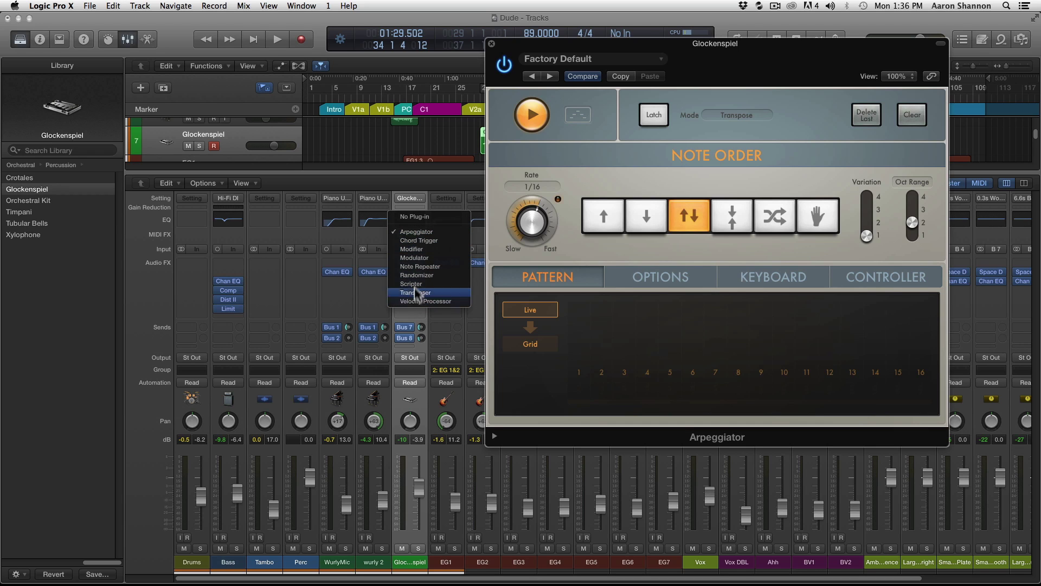
click(421, 217)
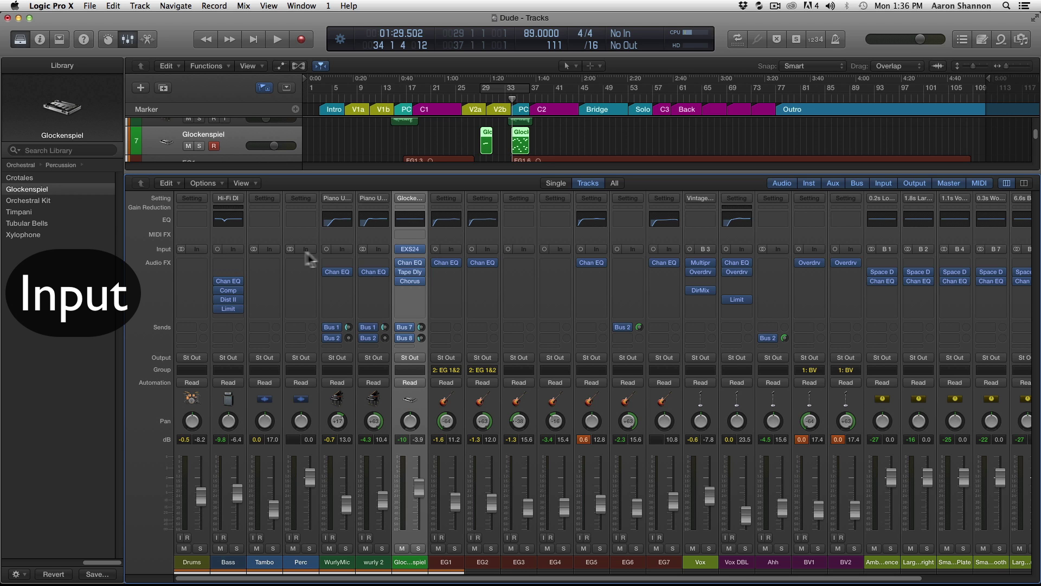
Step: Examine the physical input pairs offered for the Drums channel's input
click(201, 250)
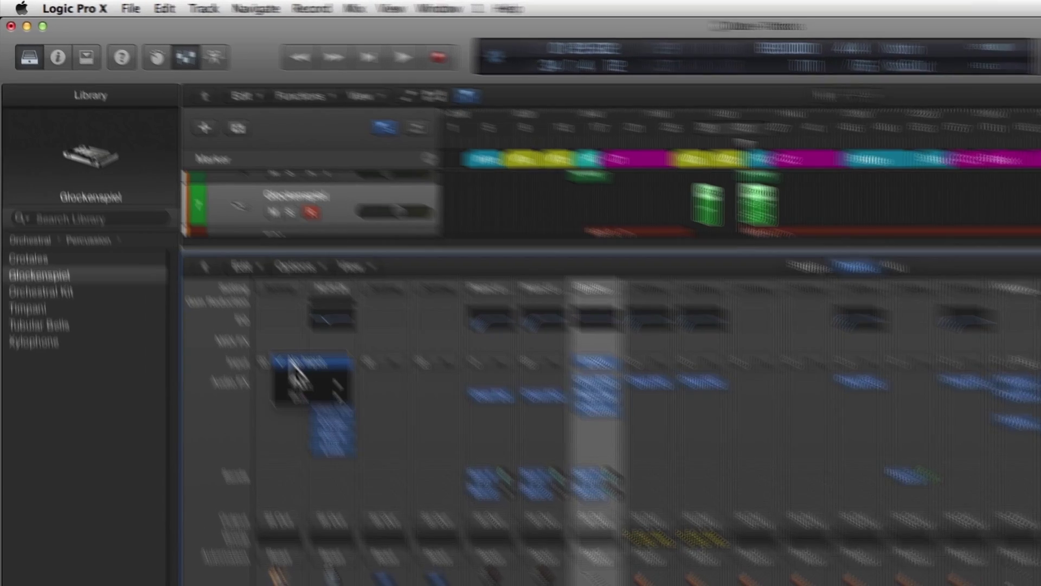
mouse_move(301, 383)
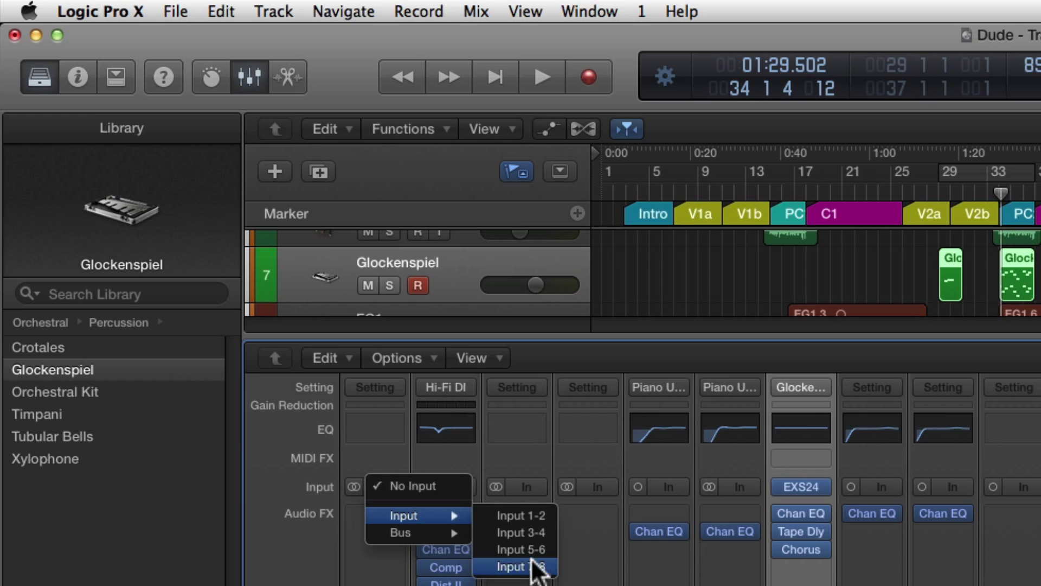
click(529, 514)
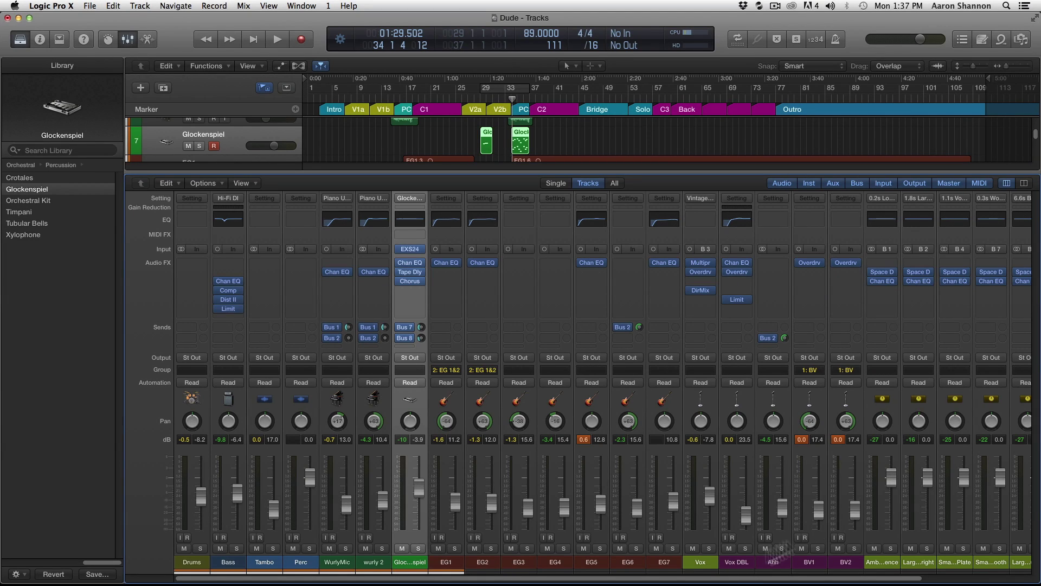
Step: Examine the input and bus choices of the Ambience aux channel fed by Bus 1
scroll(735, 580, right, 5)
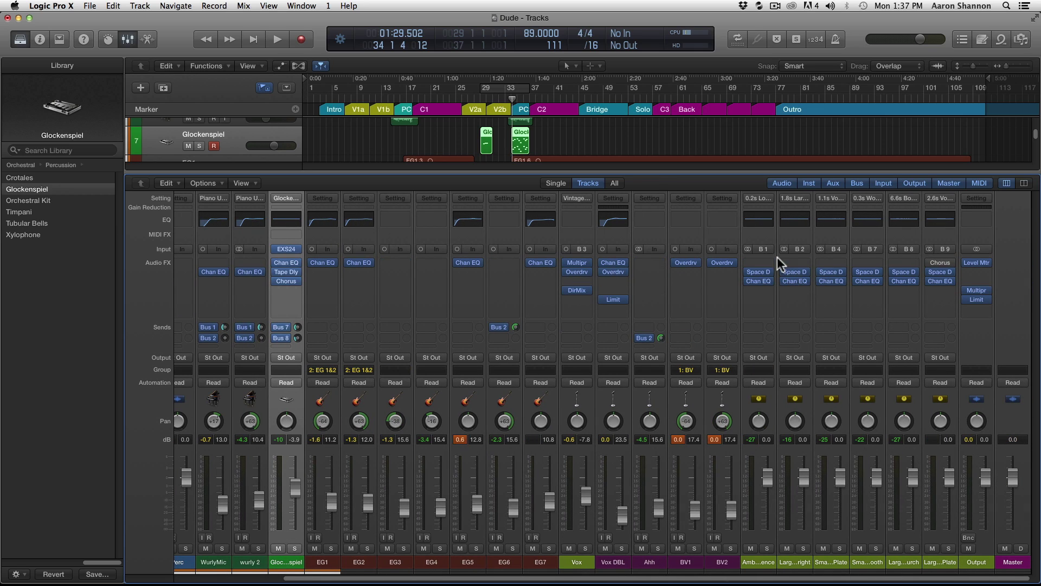
click(763, 248)
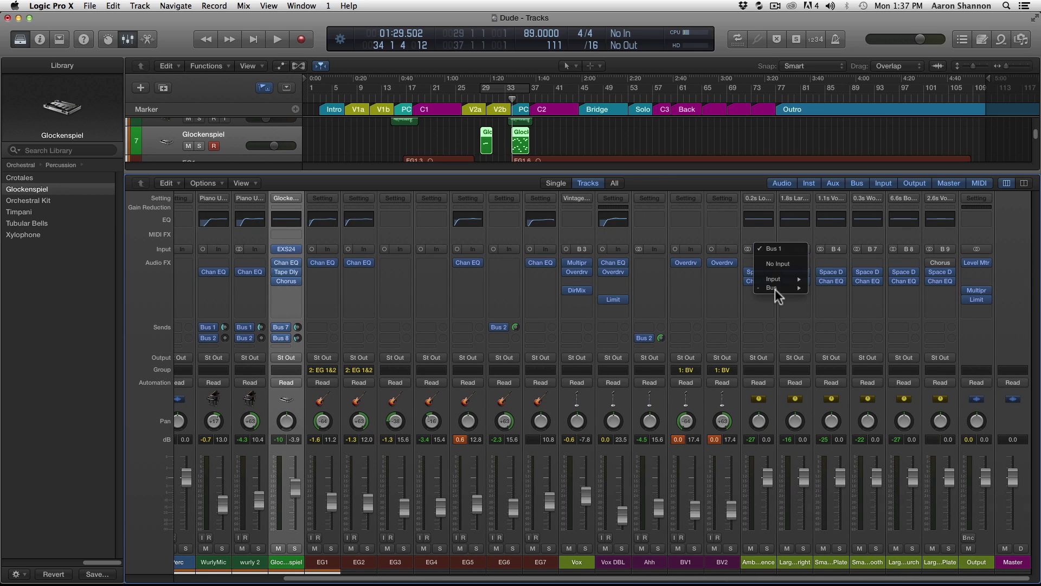
mouse_move(775, 288)
click(766, 253)
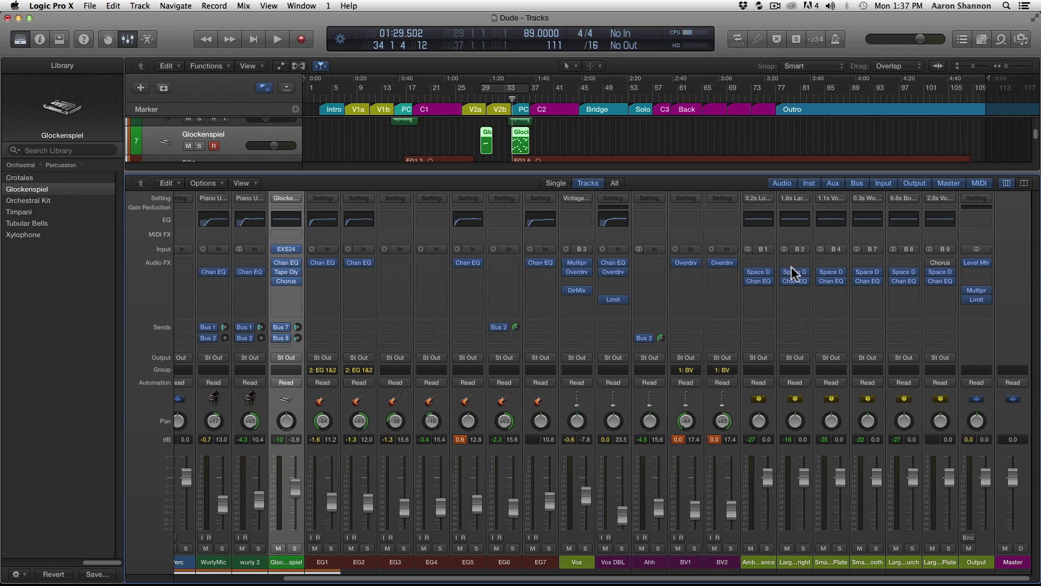
drag(752, 271, 418, 326)
drag(240, 339, 806, 296)
Step: Add a Channel EQ to the Tambo strip's first Audio FX slot and move its window clear of the strip
drag(664, 580, 456, 582)
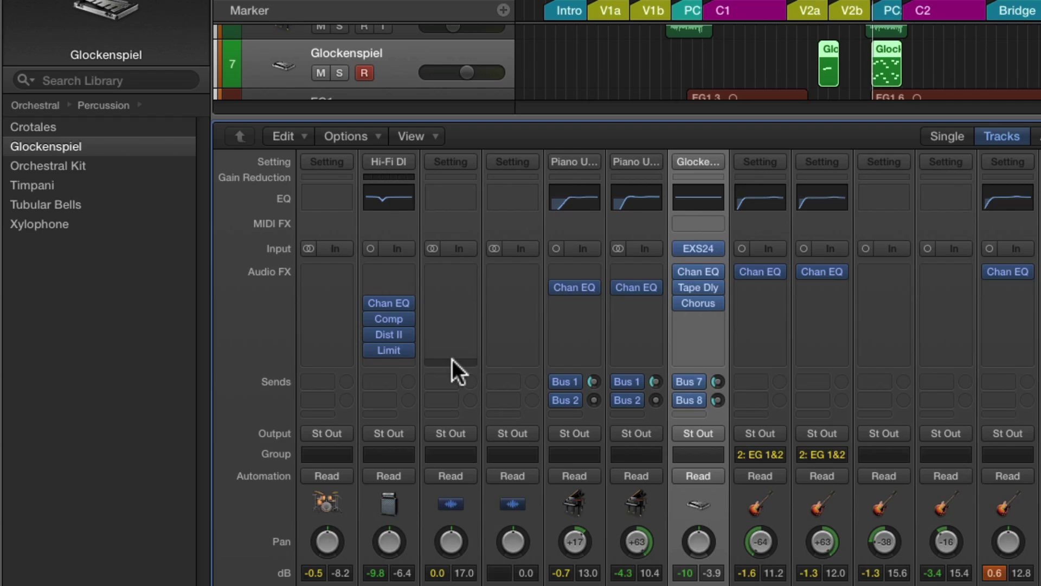
click(468, 270)
mouse_move(443, 352)
click(601, 348)
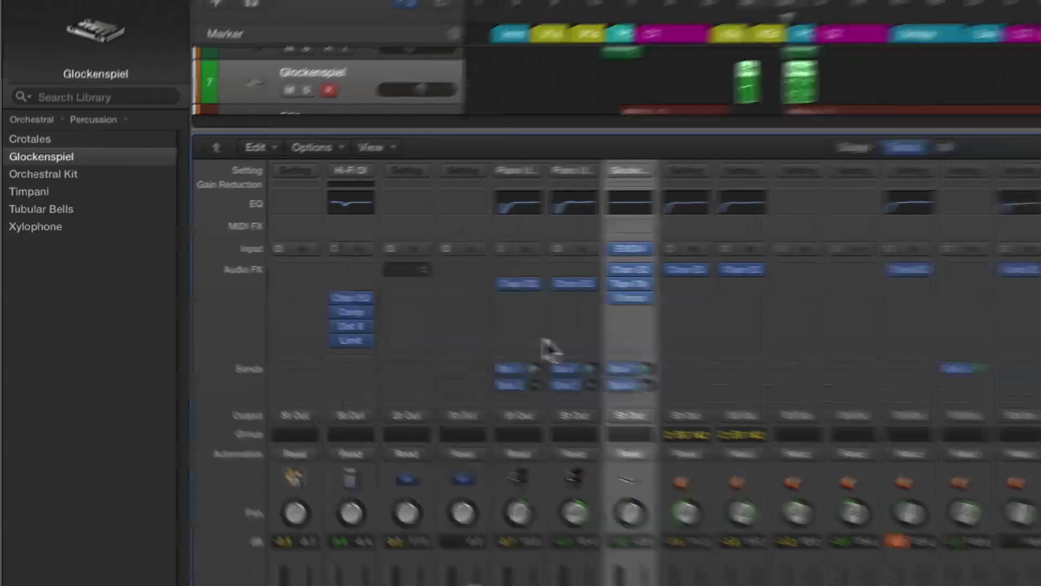
drag(247, 60, 608, 96)
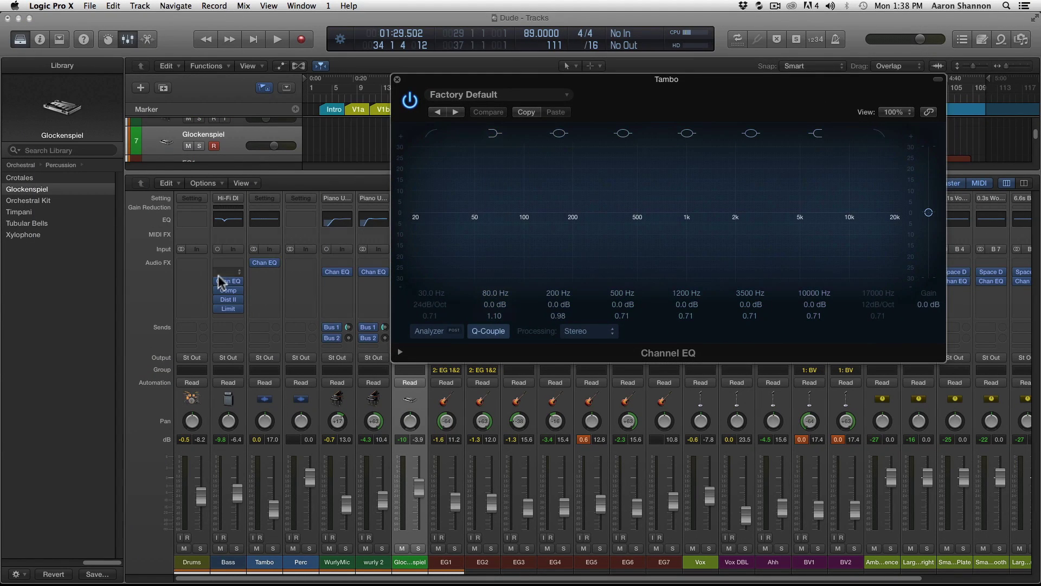
Step: Add a Bitcrusher below Tambo's Channel EQ and set the EQ's 200 Hz band to 1160 Hz with a +20.0 dB boost
click(270, 272)
mouse_move(281, 301)
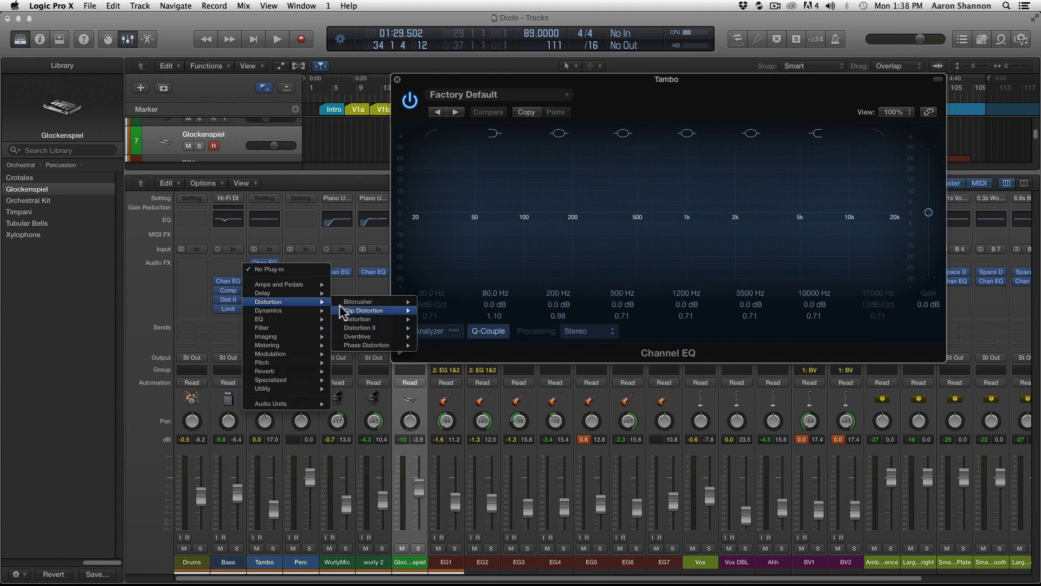
click(432, 300)
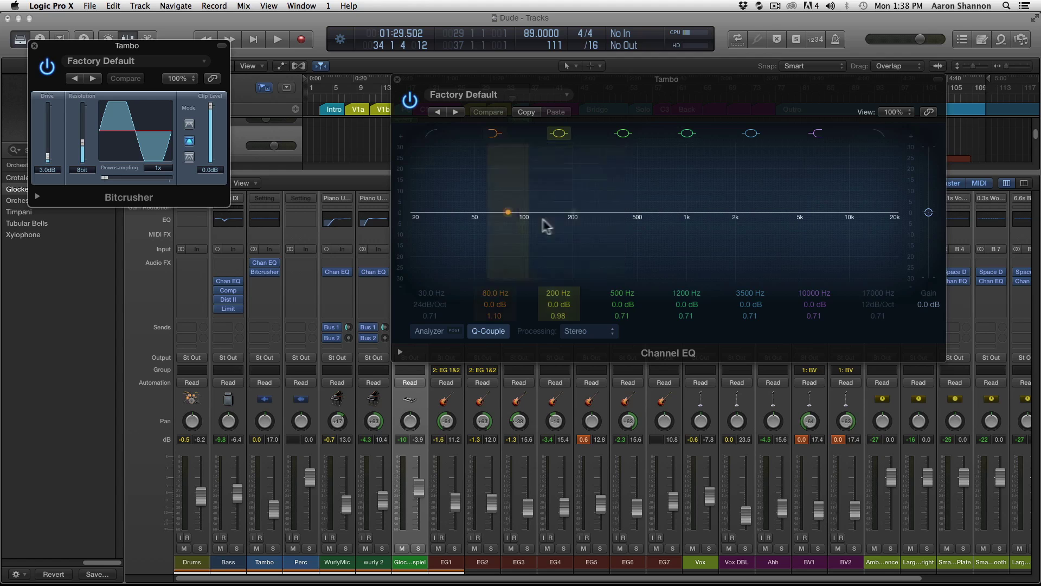
drag(574, 213, 708, 157)
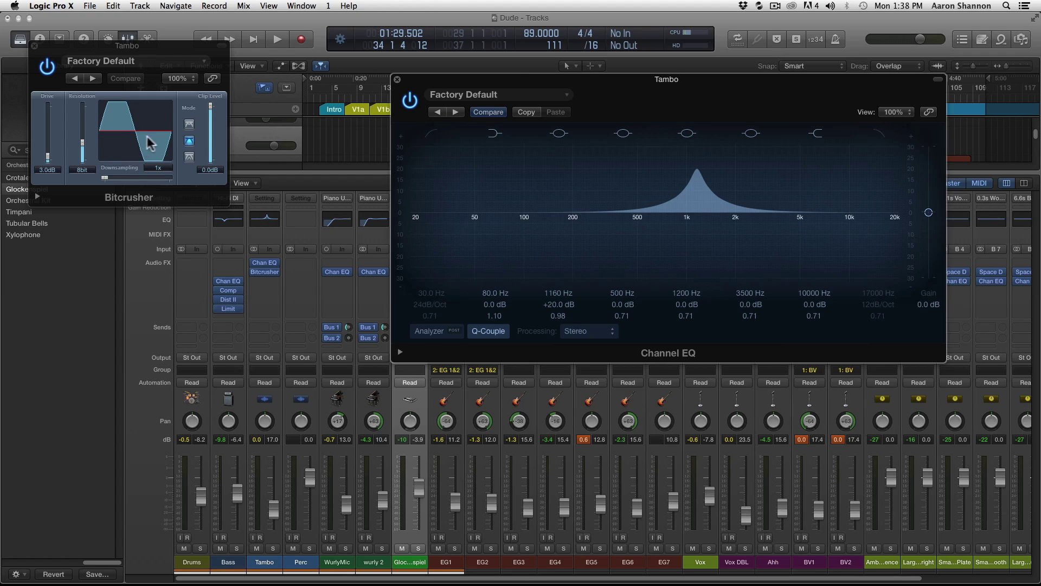
Step: Reopen the Bitcrusher from its Tambo Audio FX slot and raise its Drive to 17.0 dB
mouse_move(266, 276)
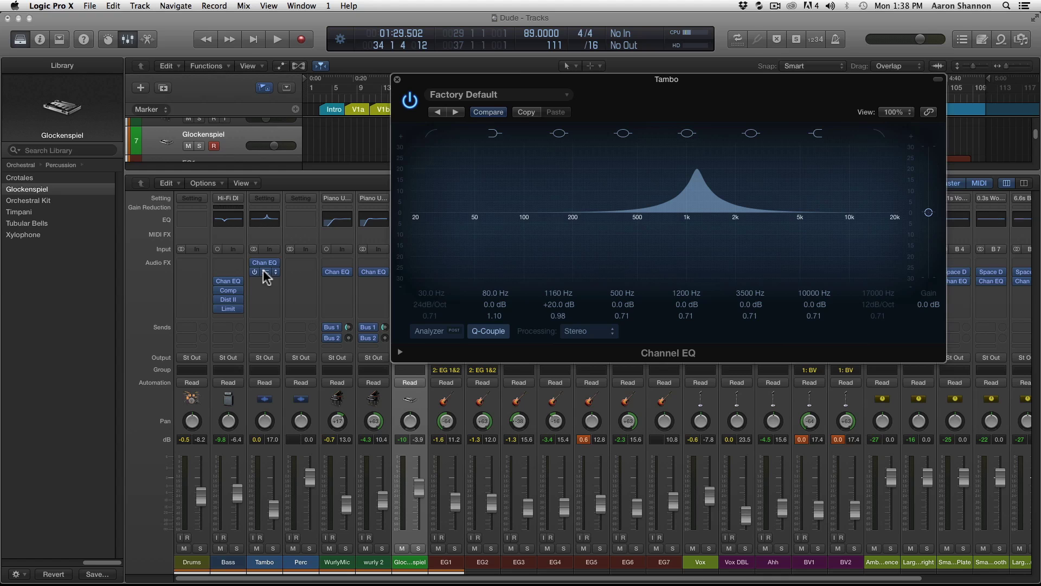
click(267, 276)
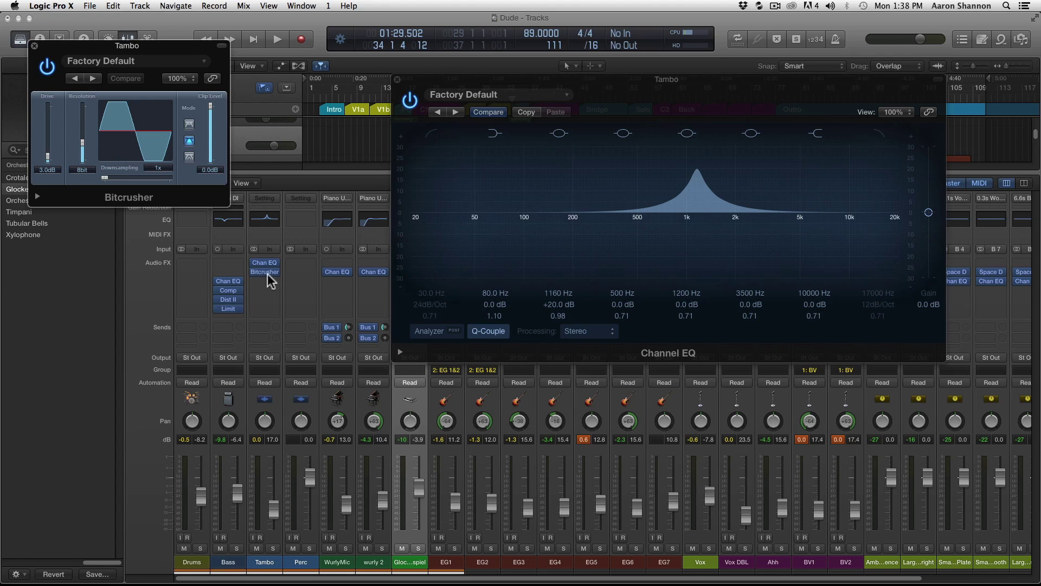
drag(49, 161, 50, 140)
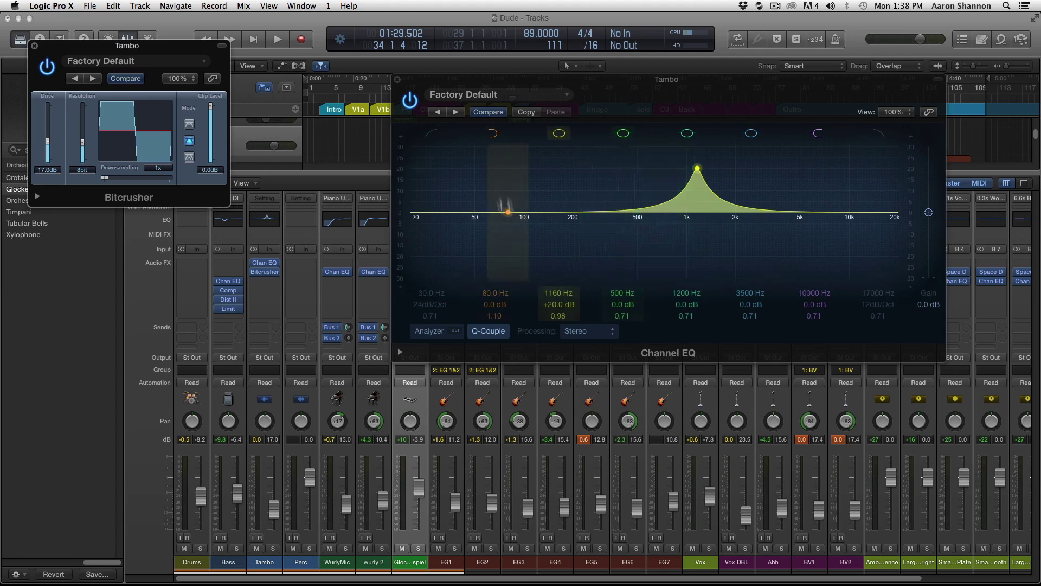
Step: Close the Bitcrusher window and remove the Bitcrusher from Tambo's second Audio FX slot
mouse_move(268, 271)
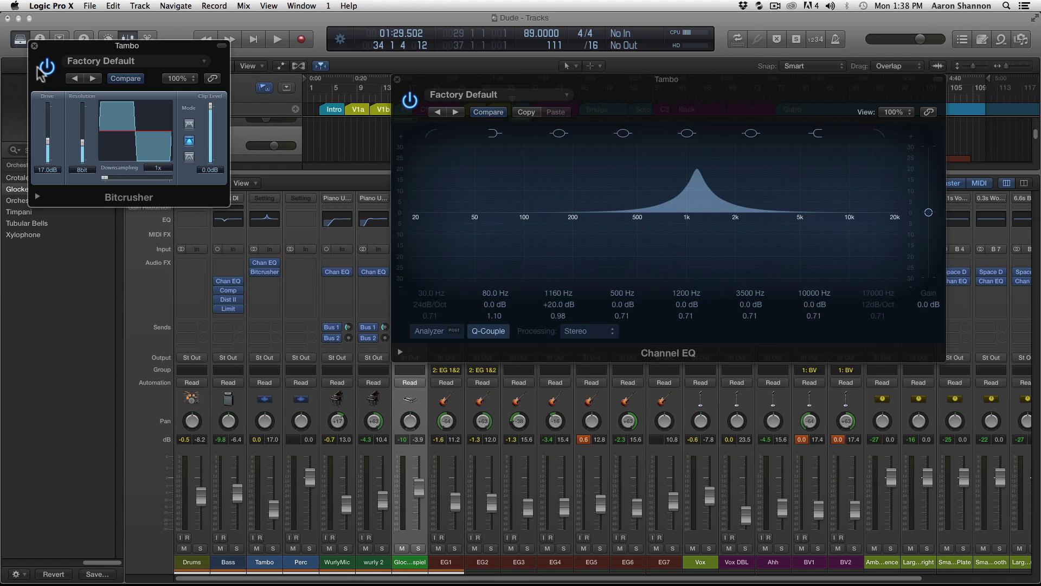
click(34, 45)
click(272, 271)
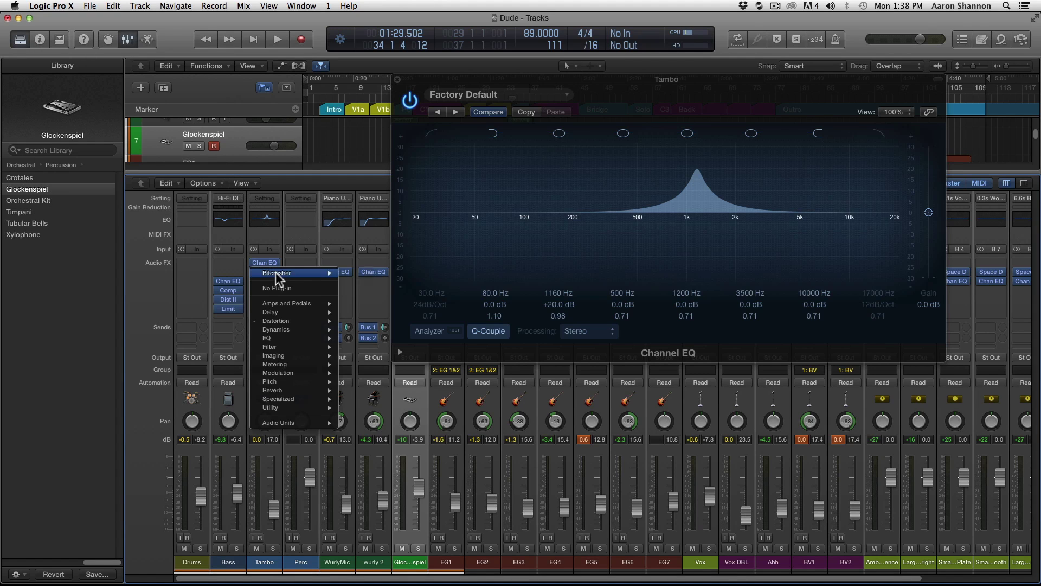
click(273, 282)
Step: Examine the plug-in categories available for Tambo's first Audio FX slot, including Filter, Modulation and Reverb, keeping the Channel EQ
click(277, 263)
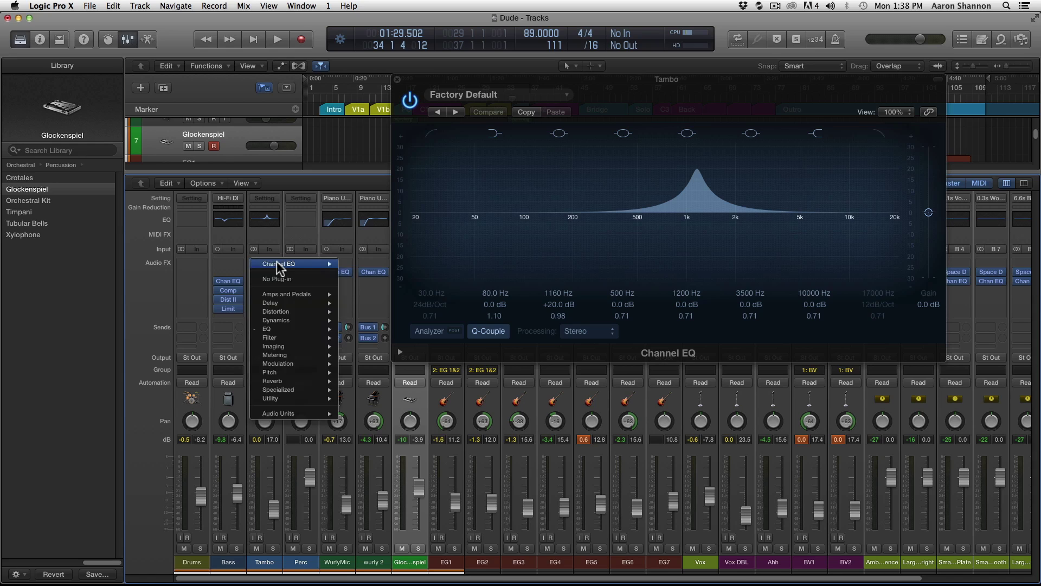
mouse_move(287, 294)
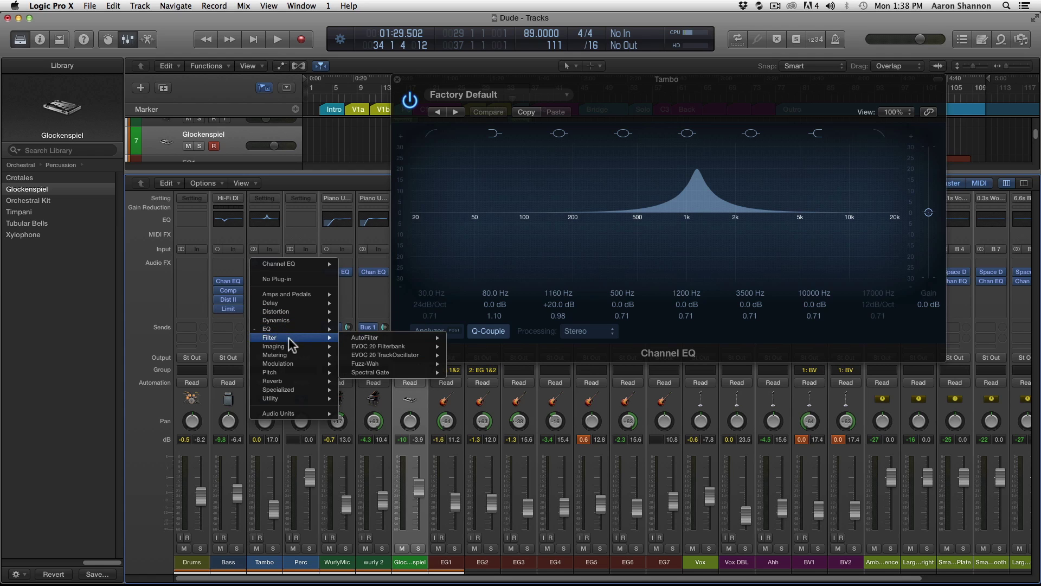
mouse_move(289, 347)
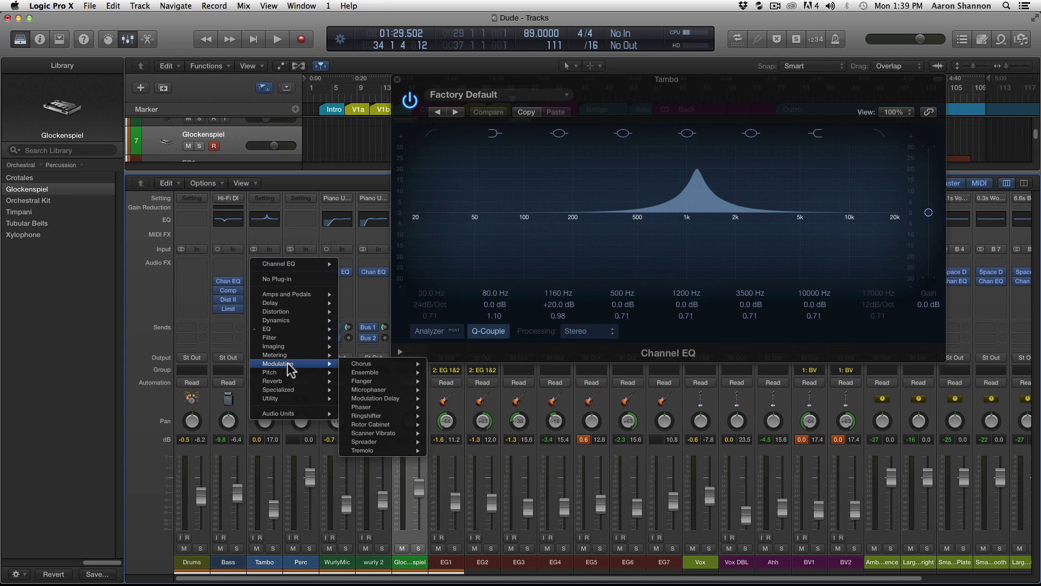
mouse_move(386, 369)
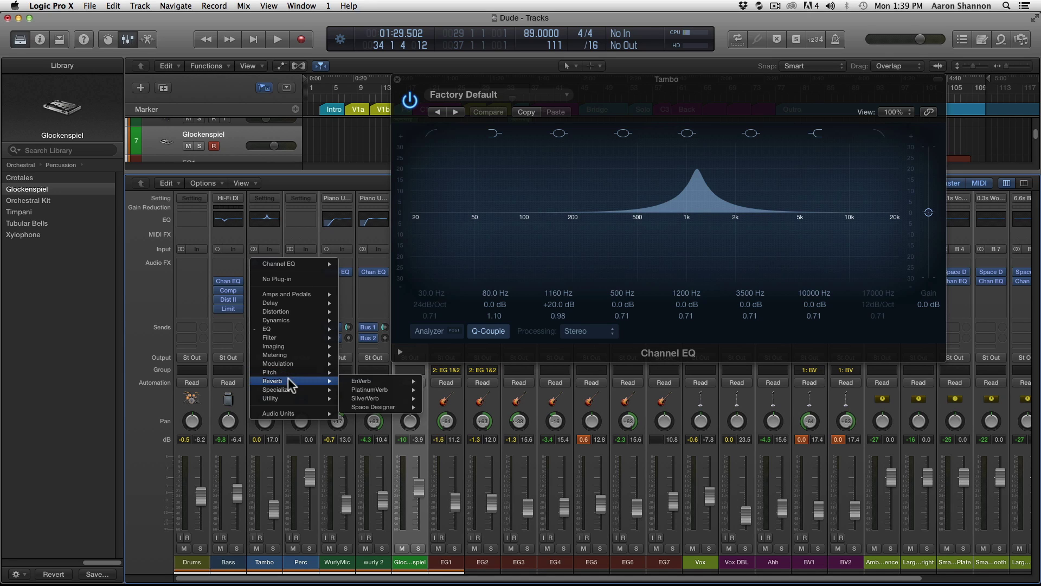
mouse_move(379, 391)
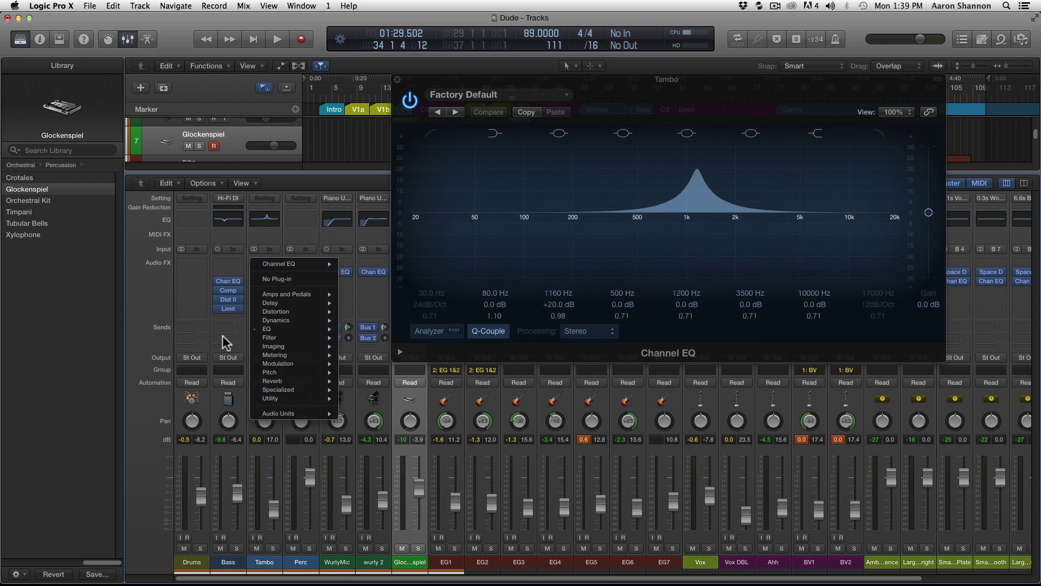
click(244, 359)
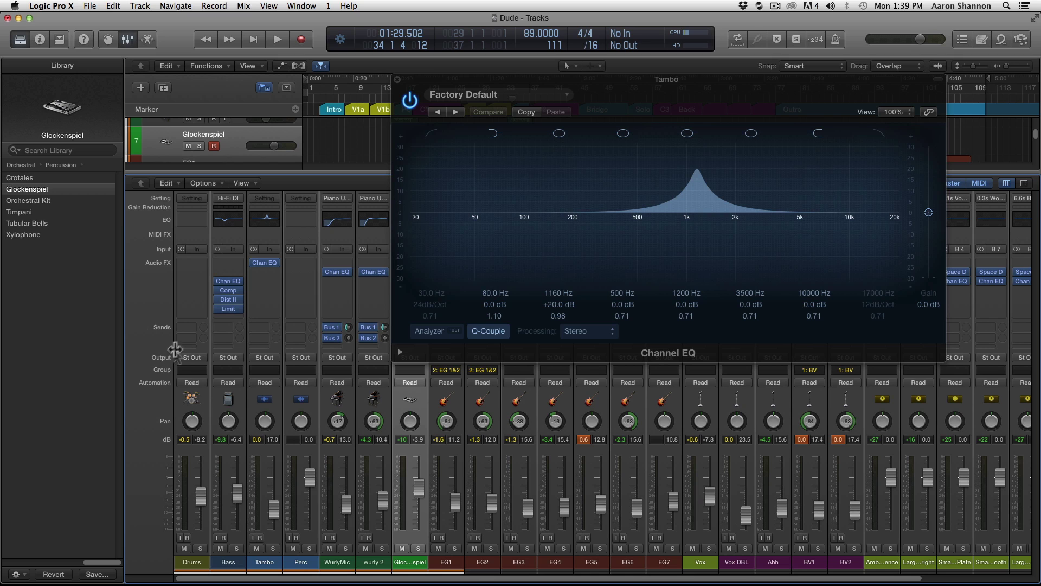
Step: Close the Channel EQ window and remove the Channel EQ from Tambo's first Audio FX slot
click(397, 79)
click(276, 262)
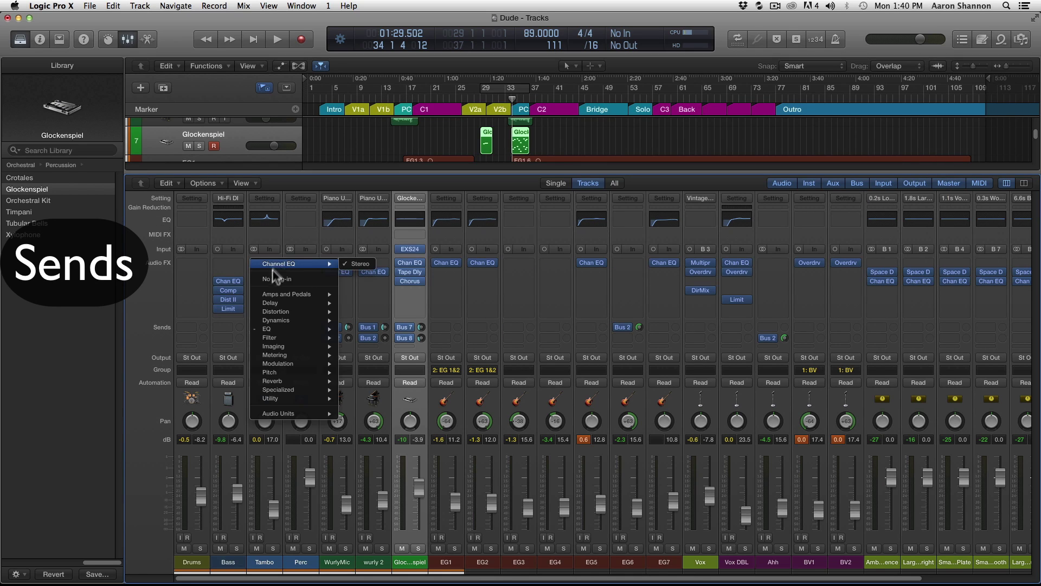
click(311, 290)
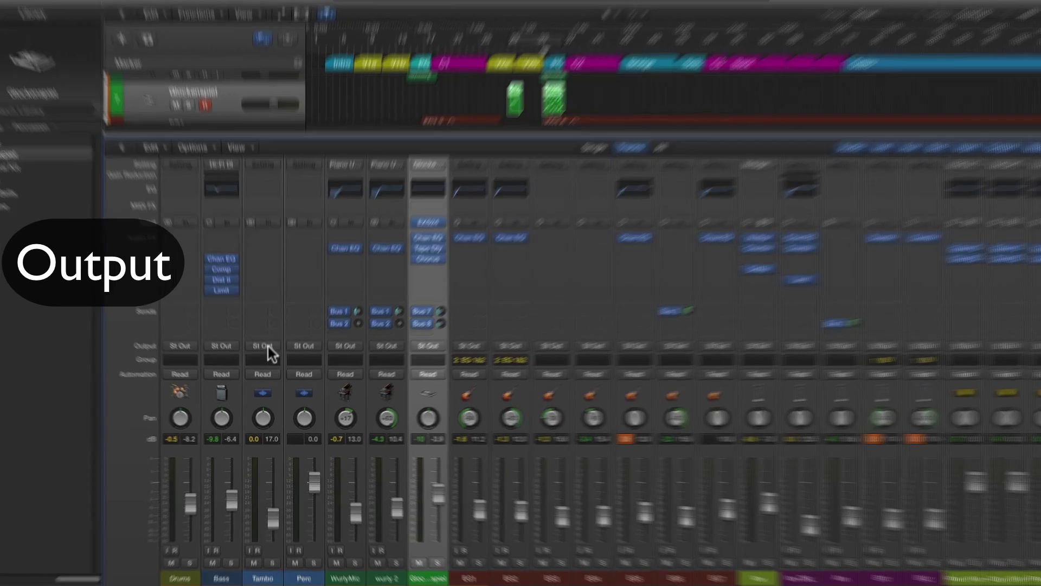
Step: Examine the output and bus destinations of the Tambo strip and its automation mode control
click(265, 357)
mouse_move(275, 391)
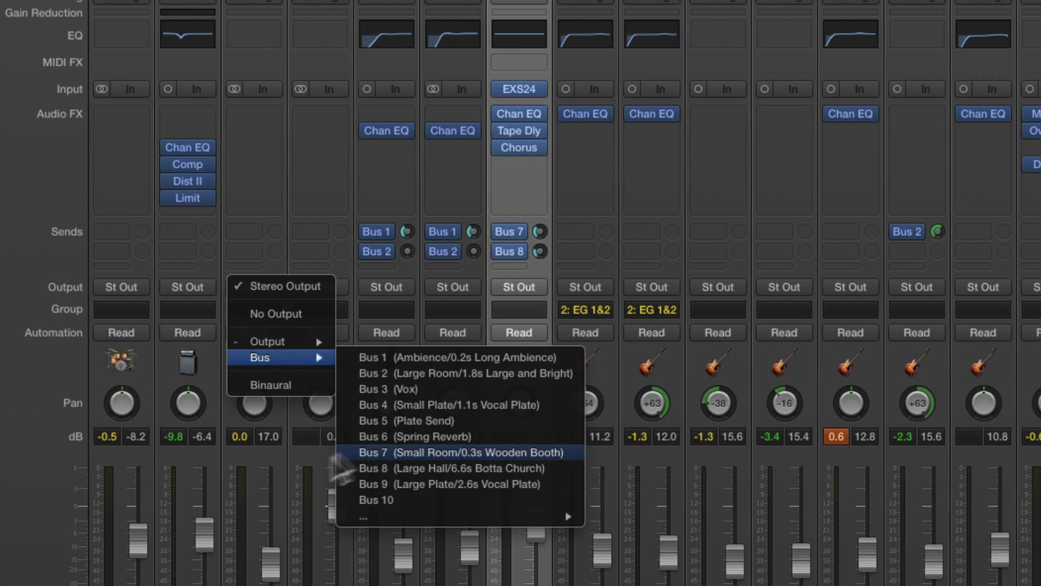
click(251, 145)
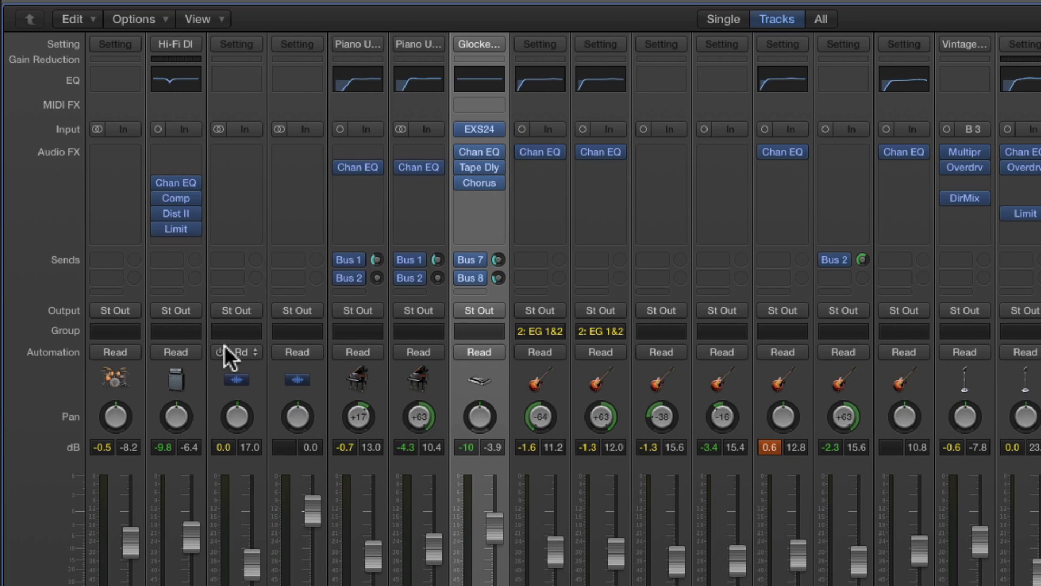
click(221, 347)
click(241, 352)
click(190, 409)
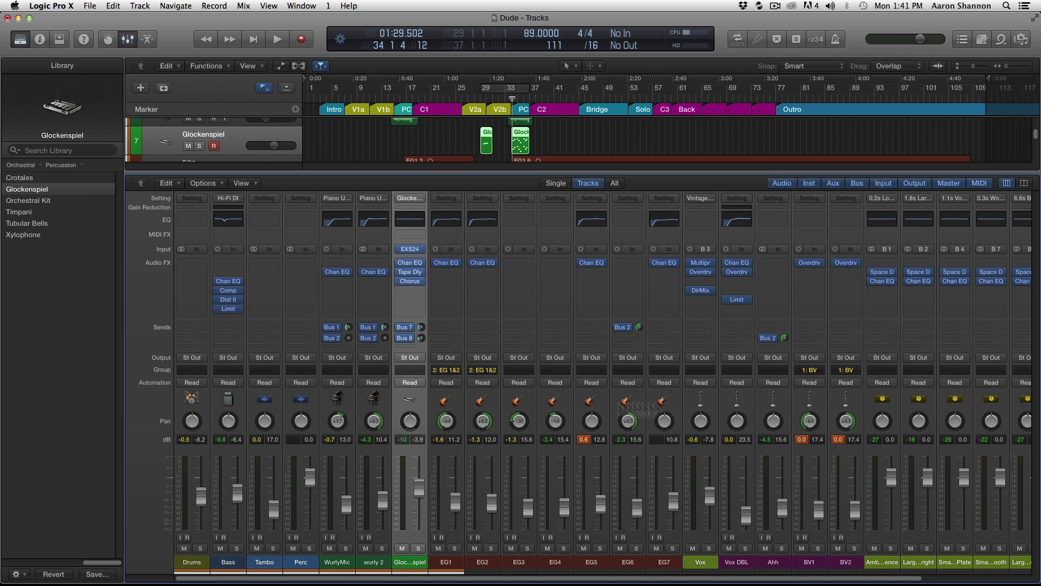
Step: Find the Tambo track in the track list and give it a tambourine icon
scroll(171, 112, up, 1)
scroll(170, 112, up, 4)
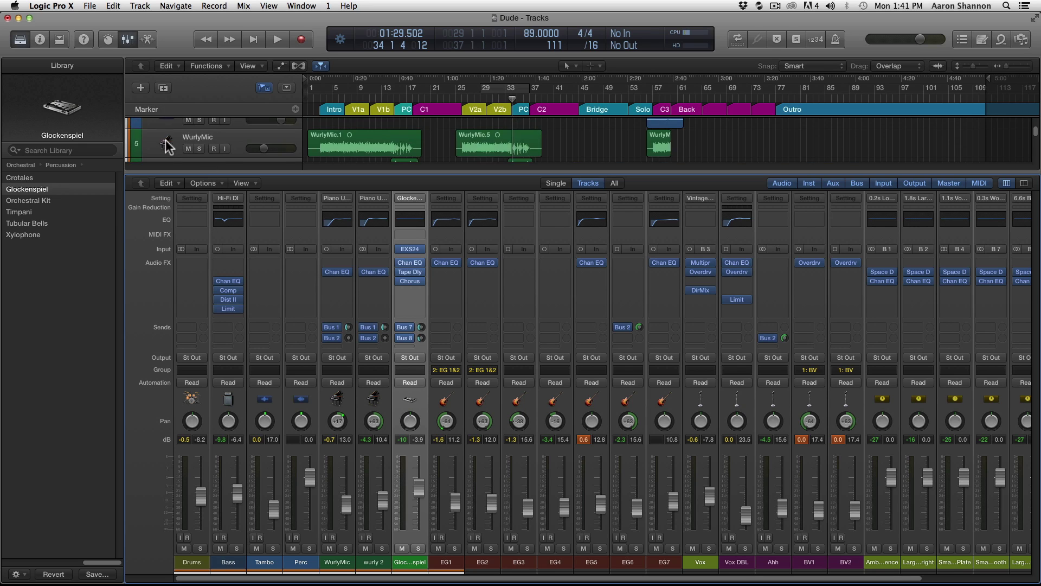
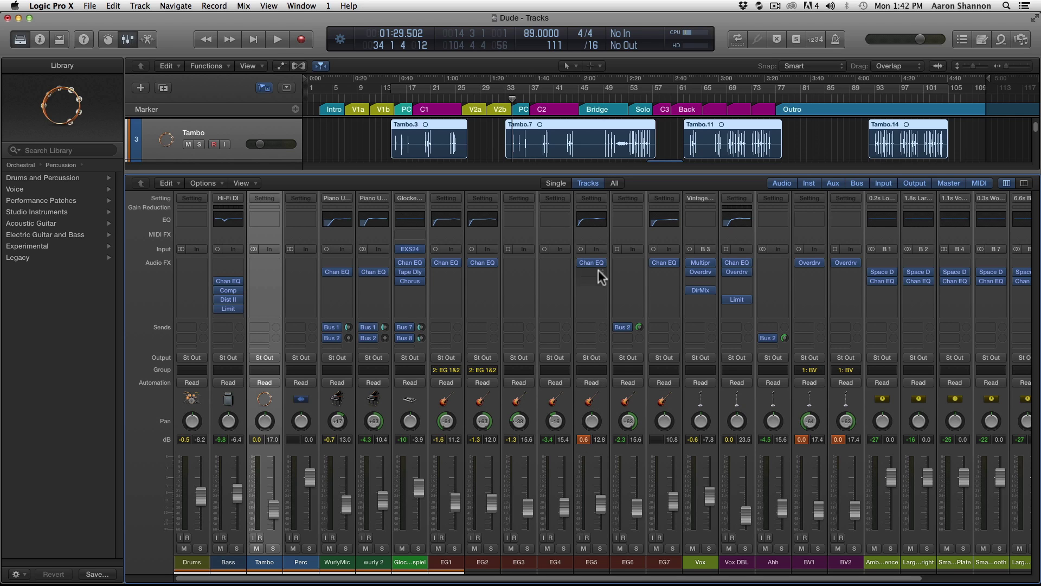
Step: Lower the overall gain of EG5's Channel EQ to -1.0 dB and close its window
click(591, 262)
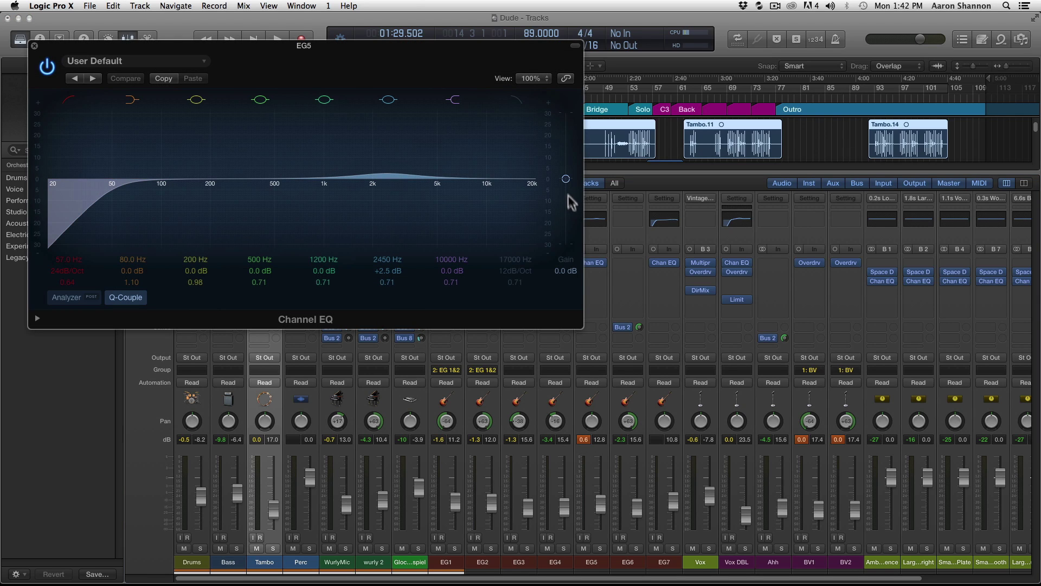
drag(566, 180, 568, 182)
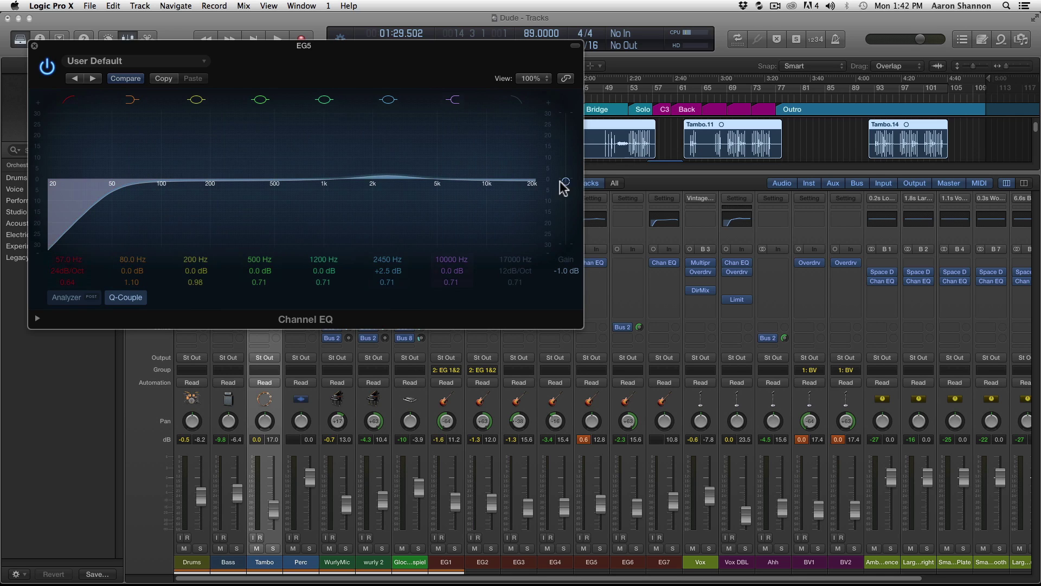
click(33, 46)
Step: Reset the mixer's peak level readings around a short song playback to check the tracks for clipping
click(582, 439)
key(space)
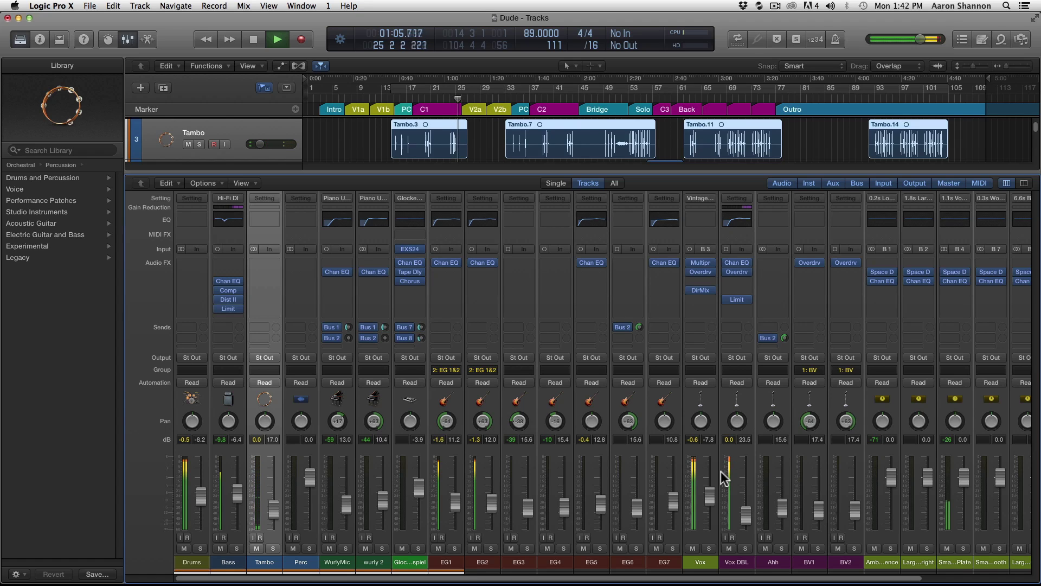
key(space)
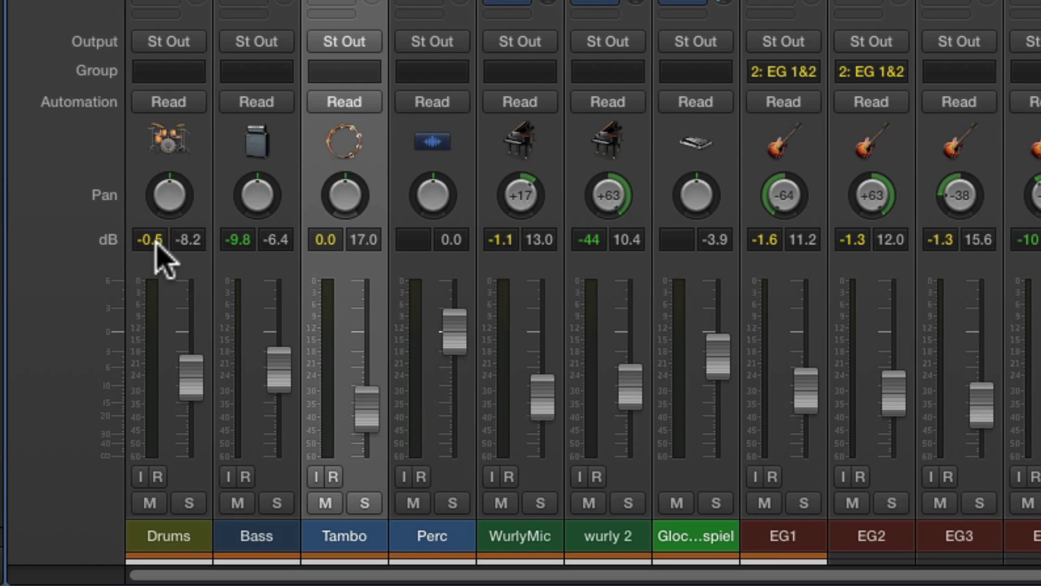
click(187, 439)
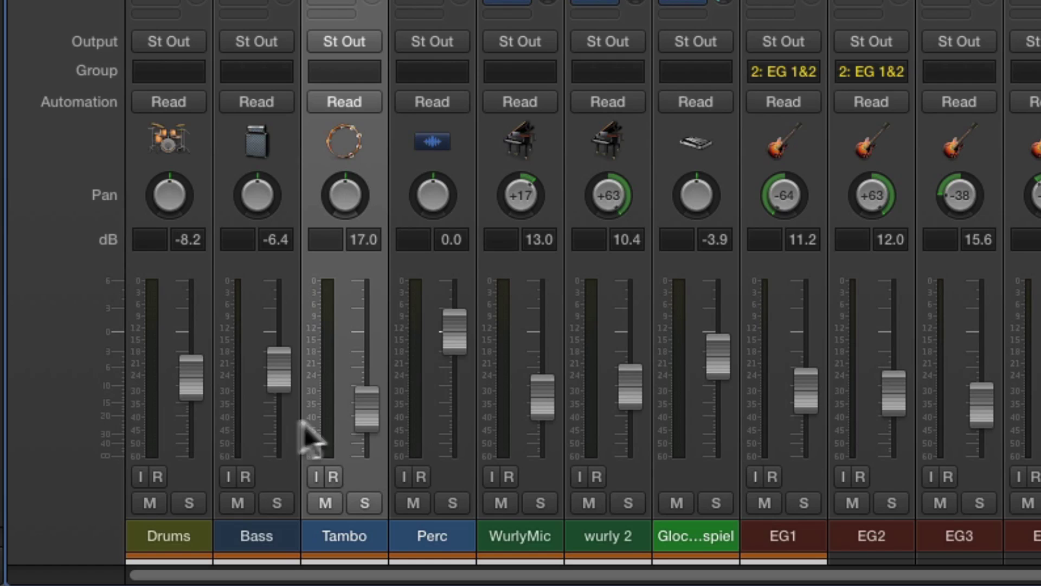
Step: Toggle Tambo's mute on its channel strip, unmute it from the track header, and open its name for editing
mouse_move(360, 425)
mouse_down()
mouse_move(364, 379)
mouse_move(382, 385)
mouse_move(389, 286)
mouse_move(391, 394)
mouse_move(364, 411)
mouse_up()
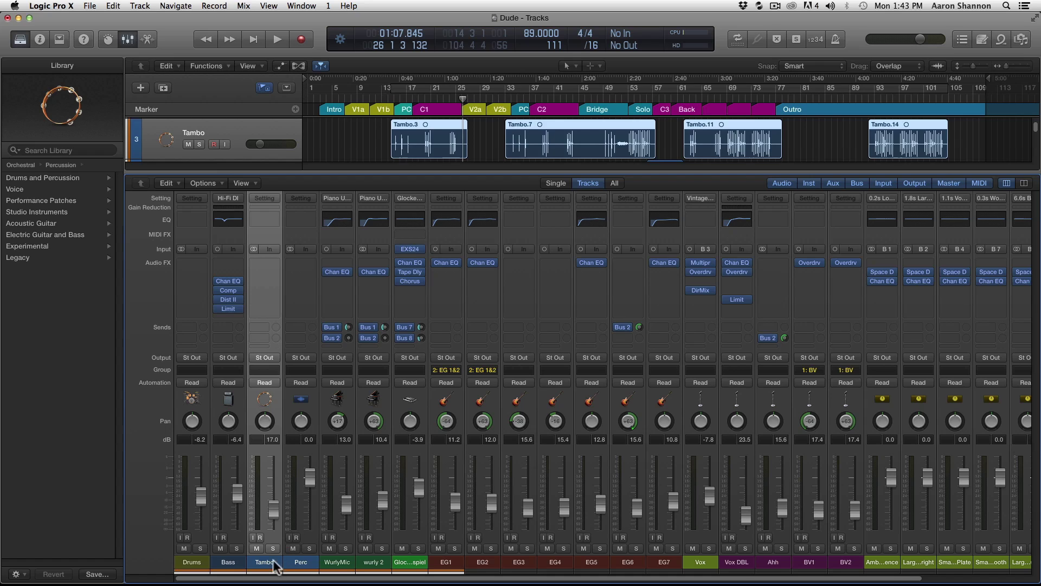
click(255, 548)
click(256, 548)
click(257, 548)
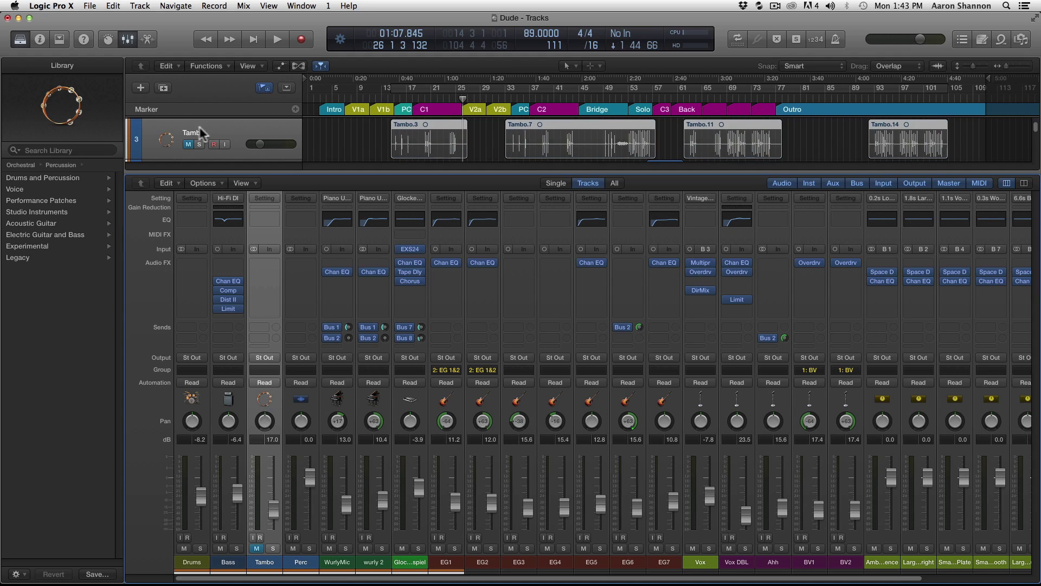
click(189, 144)
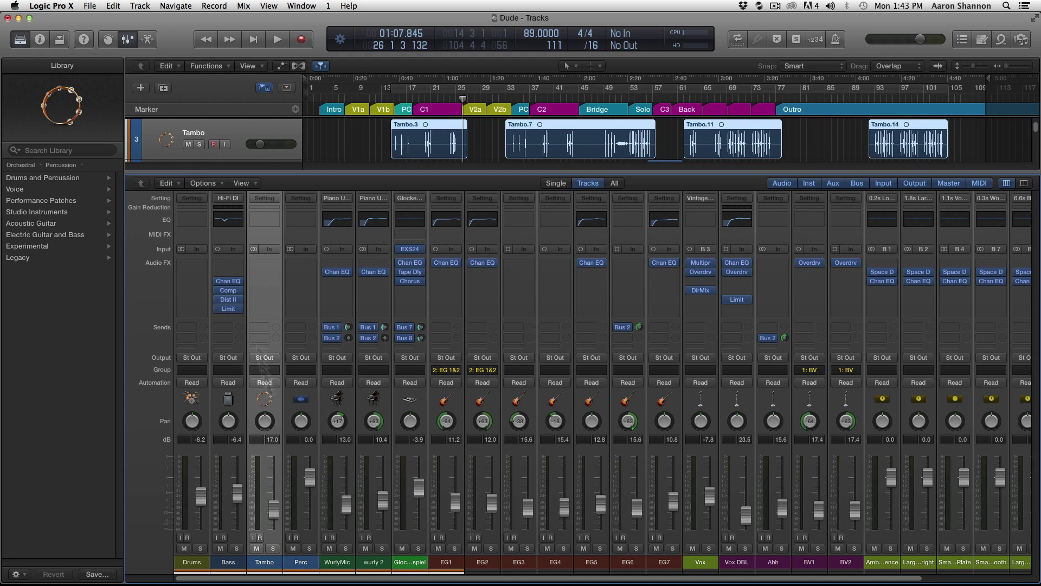
double_click(268, 562)
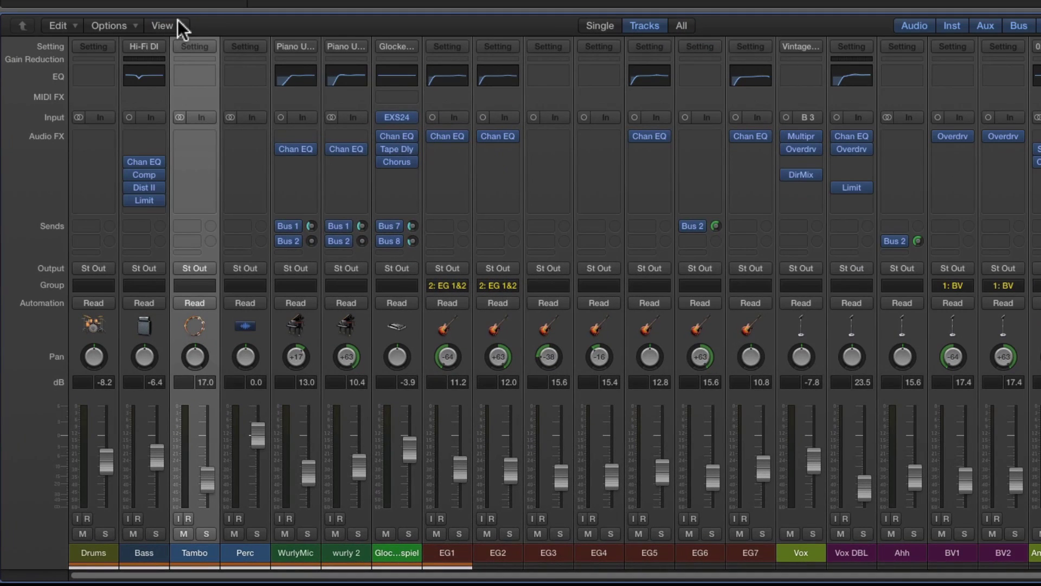
Step: Show the Track Number component on the mixer's channel strips and hide it again
click(245, 183)
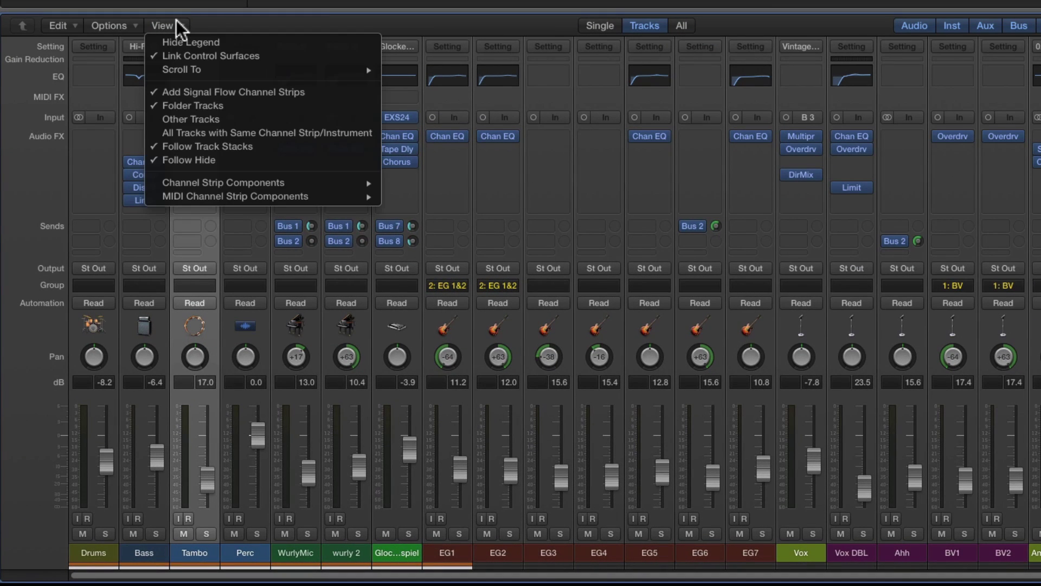
mouse_move(209, 183)
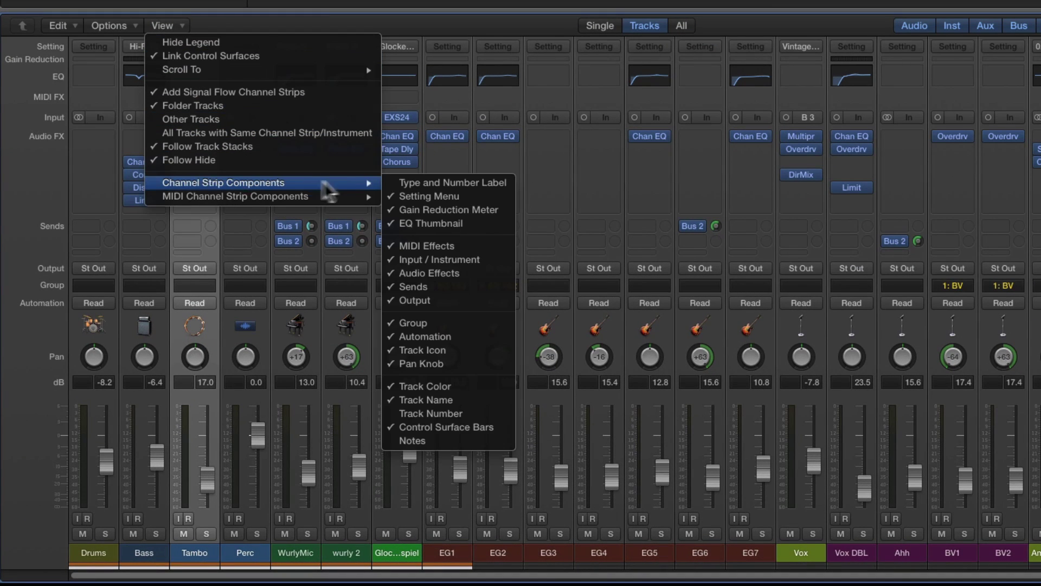
click(430, 415)
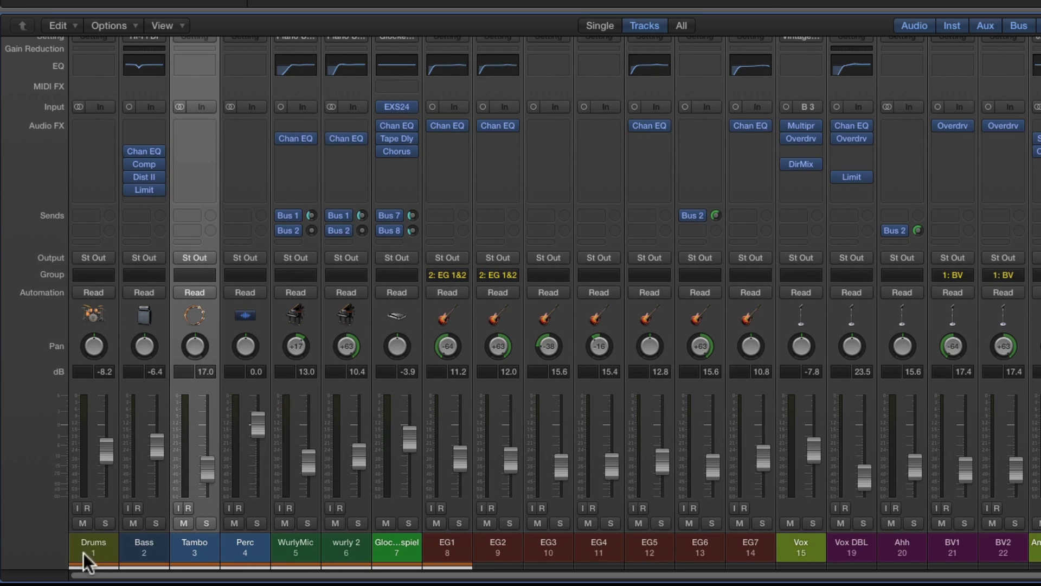
click(165, 23)
mouse_move(201, 184)
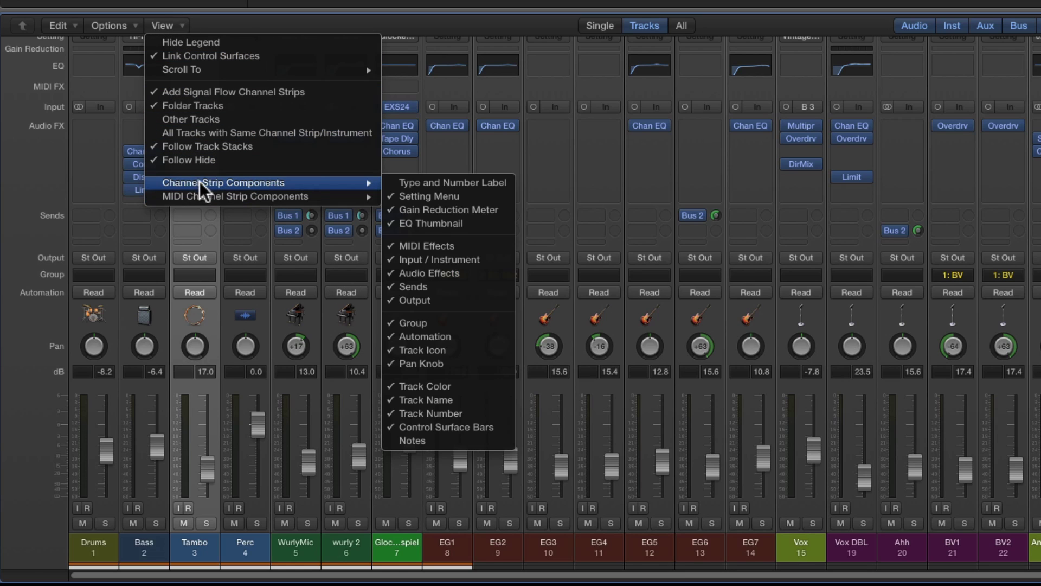
click(431, 413)
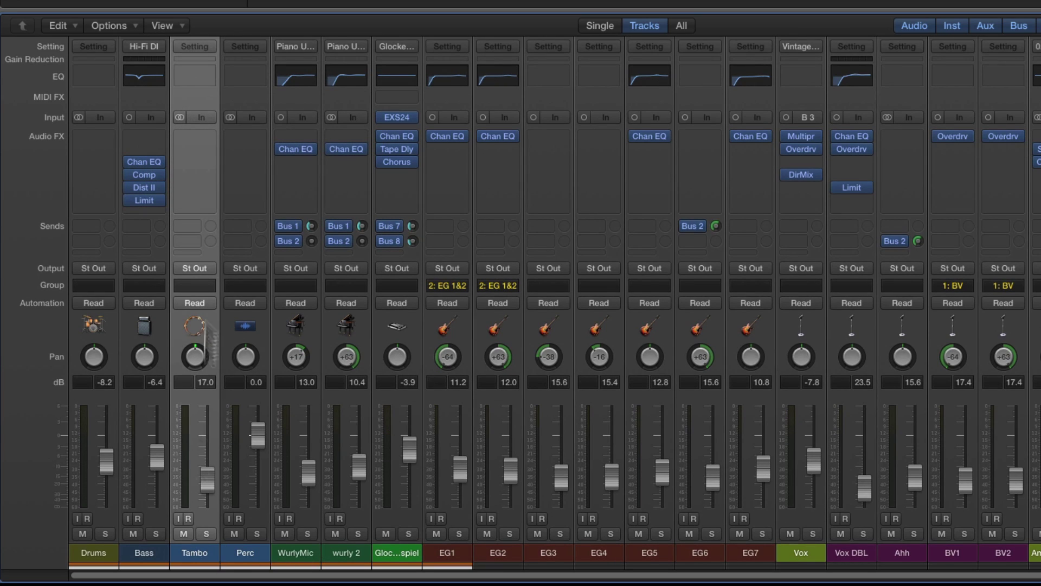
Step: Show the Type and Number Label on the mixer's channel strips and hide it again
click(163, 25)
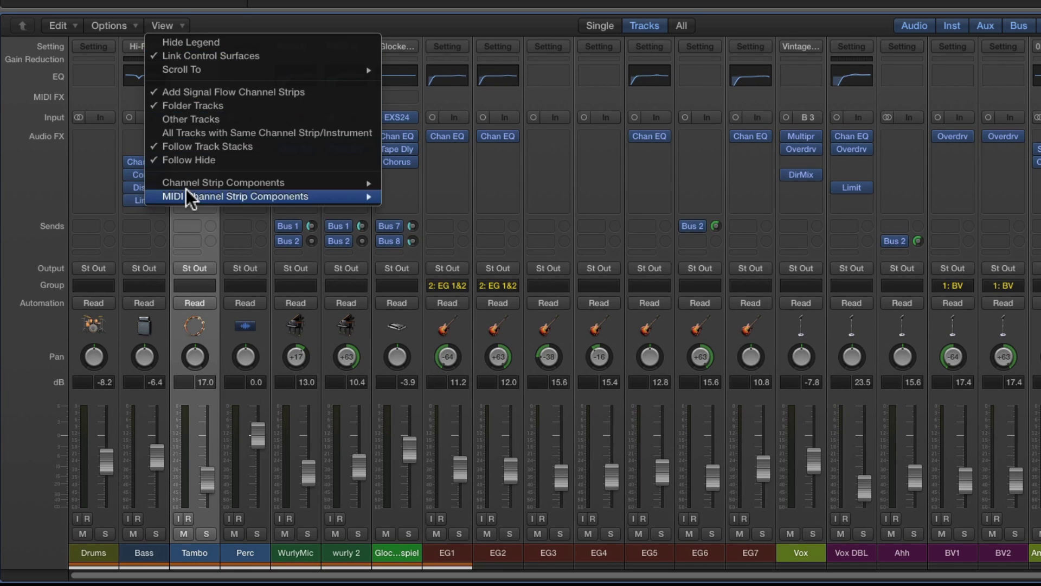
mouse_move(187, 191)
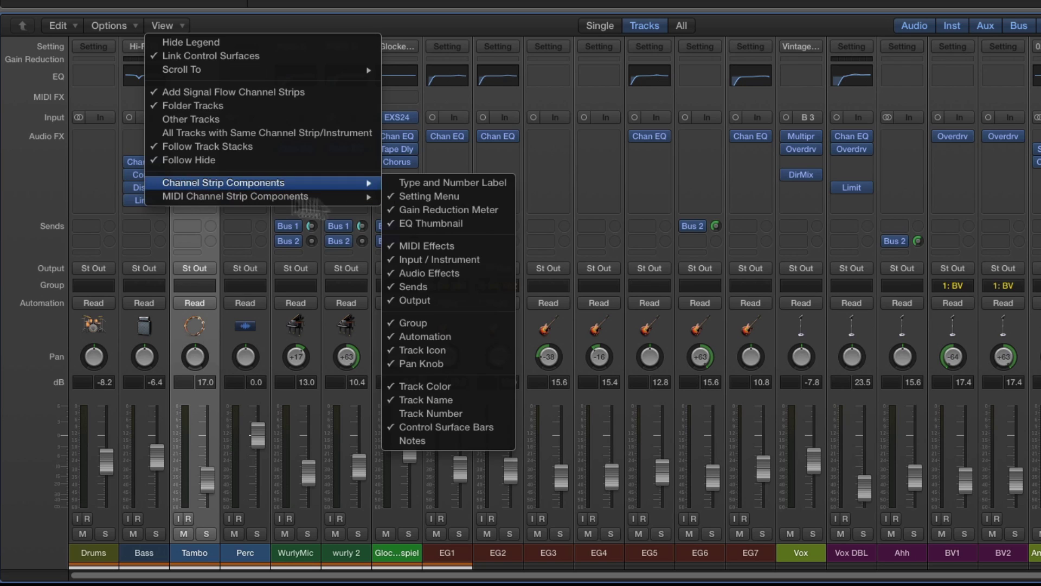
click(464, 183)
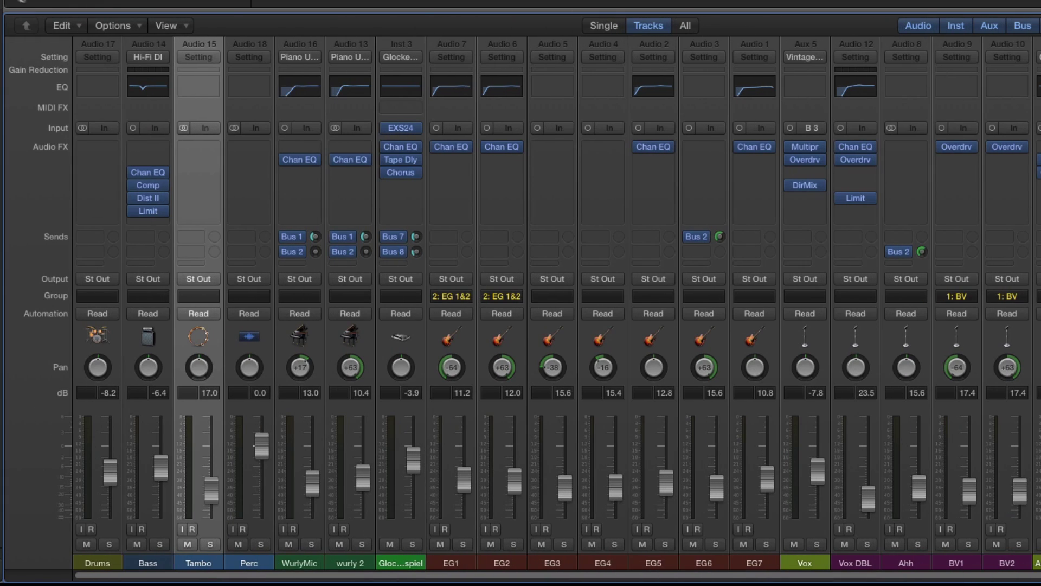
click(166, 26)
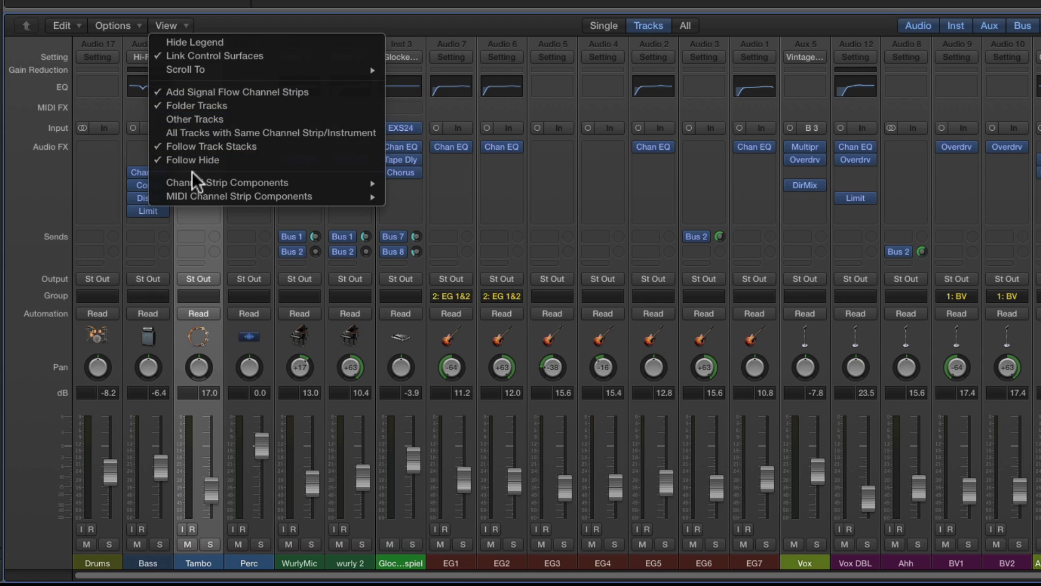
mouse_move(360, 182)
click(475, 183)
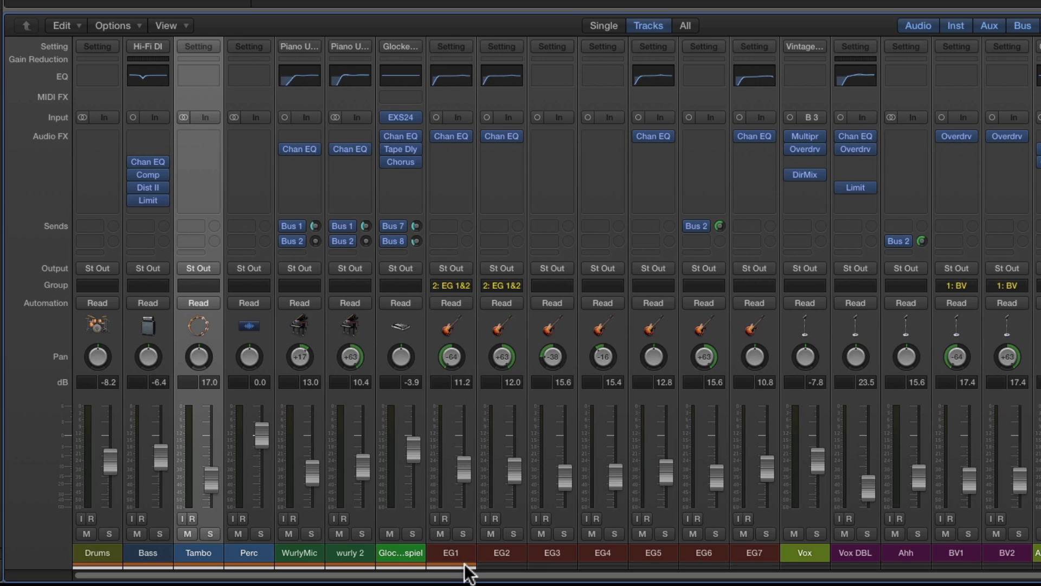
Step: Hide the Control Surface Bars component on the mixer's channel strips
click(176, 26)
mouse_move(255, 184)
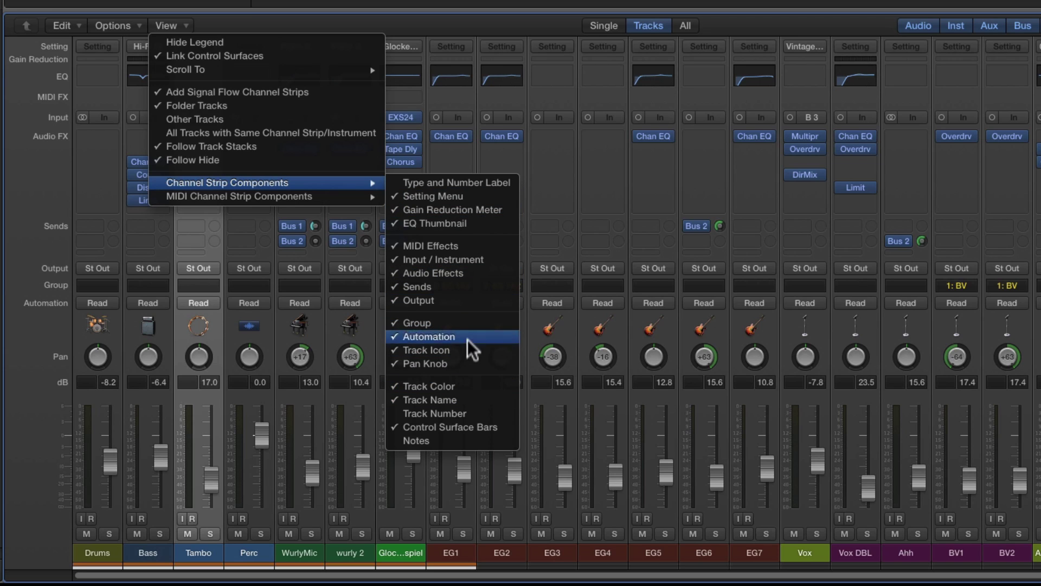
click(465, 427)
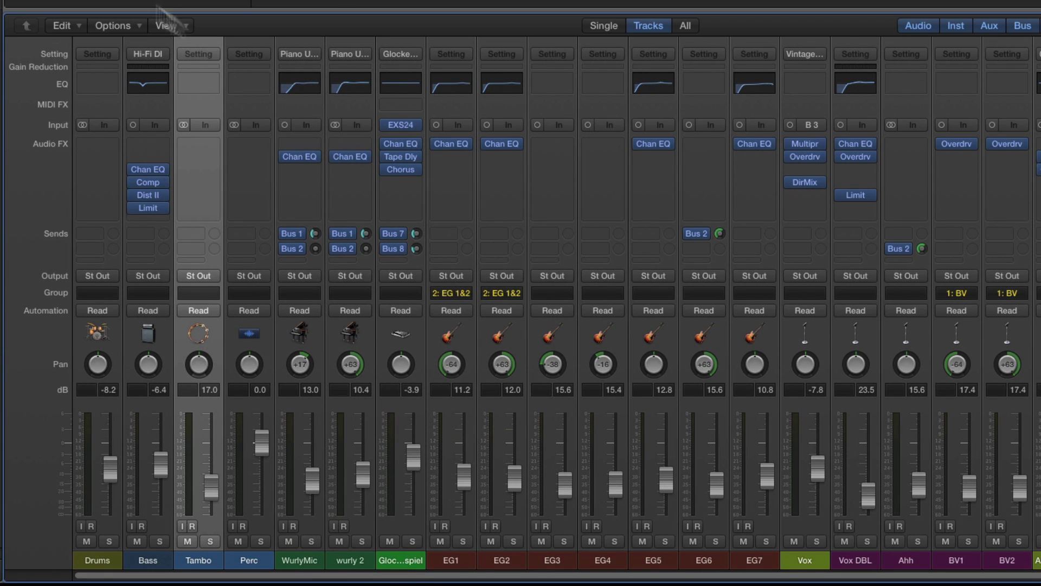
Step: Open the mixer's Undo History, look through the recorded actions, and close it
click(137, 24)
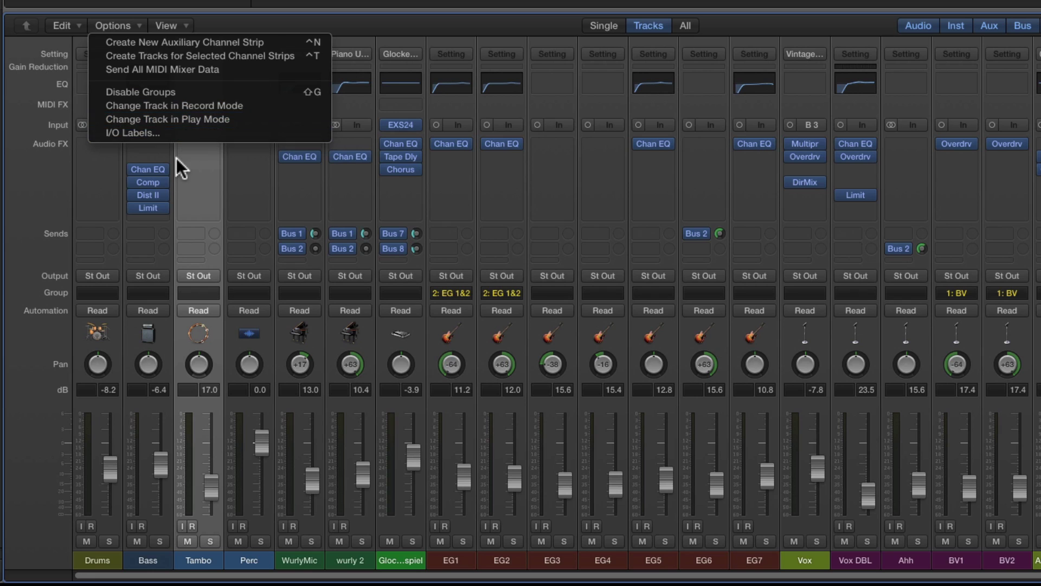
click(80, 26)
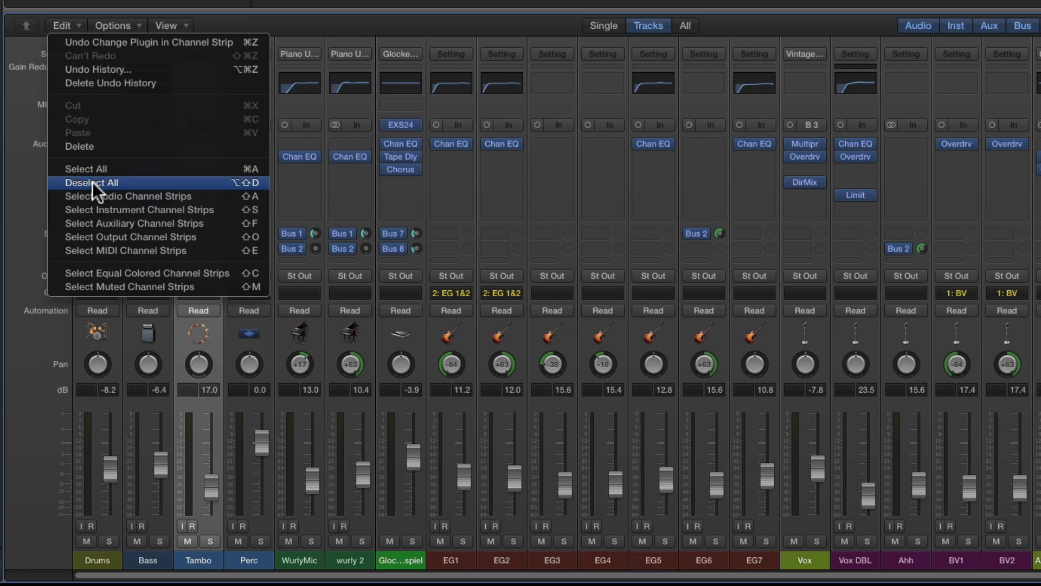
click(109, 67)
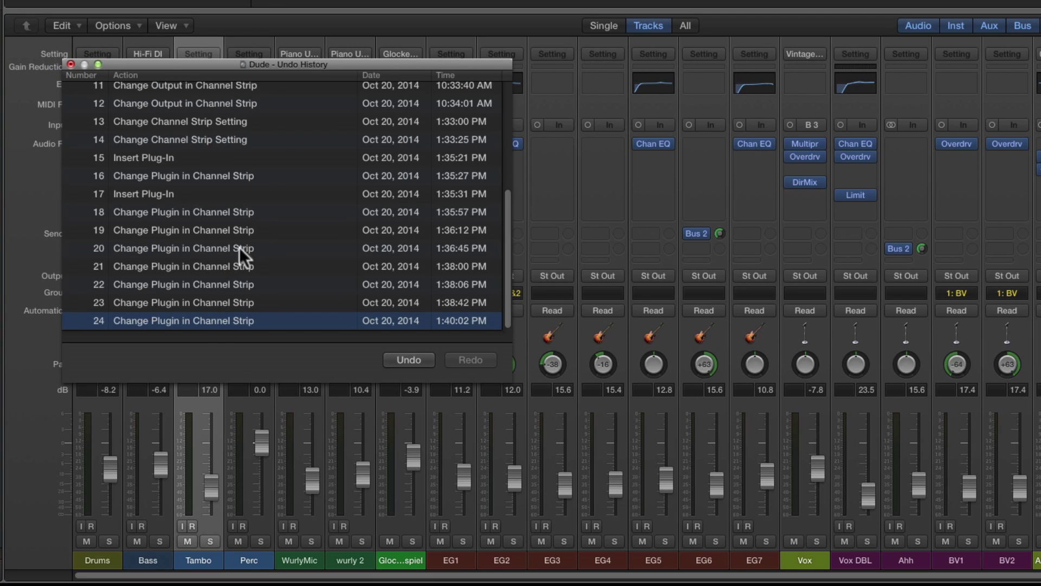
scroll(285, 216, up, 3)
scroll(285, 215, down, 3)
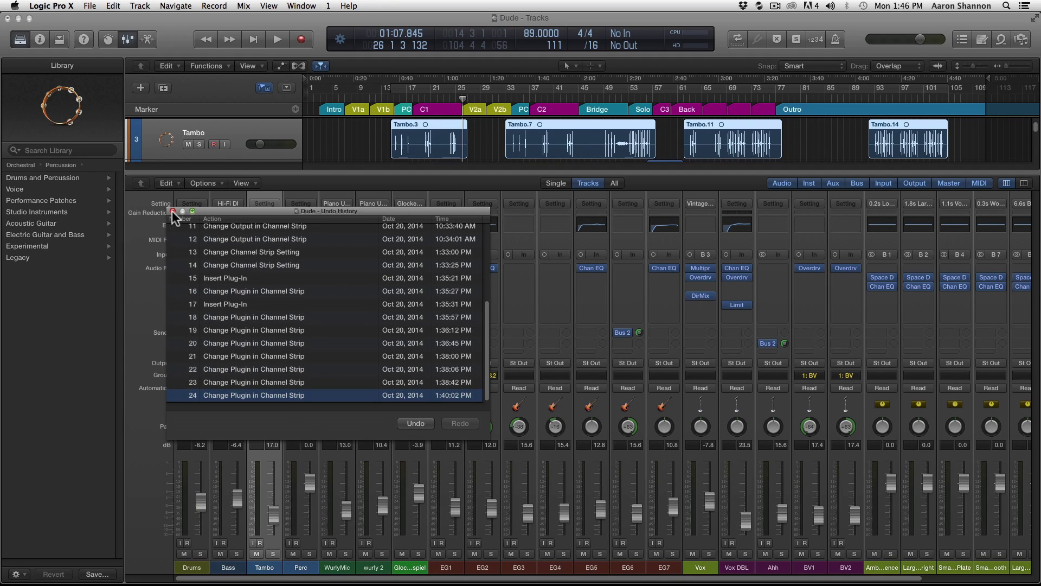
click(139, 5)
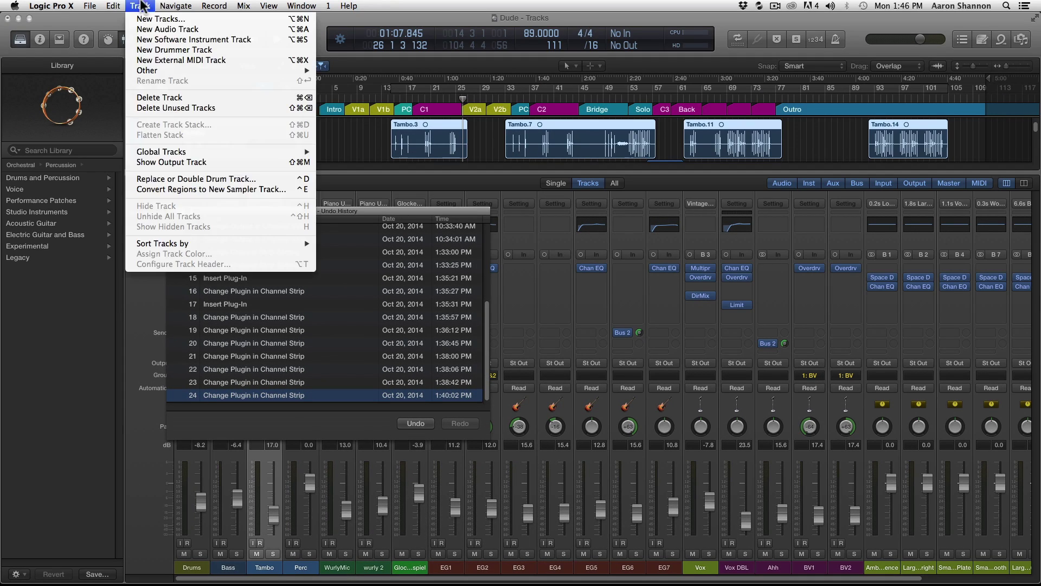
mouse_move(113, 6)
click(173, 212)
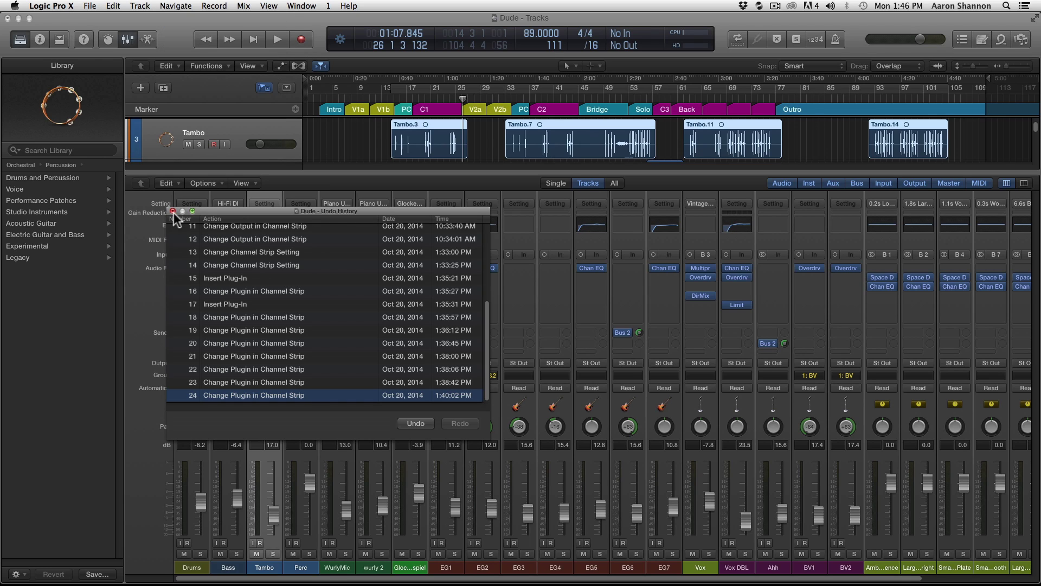
click(173, 211)
Step: Select all channel strips in the mixer and narrow the selection to only the audio channel strips
click(172, 183)
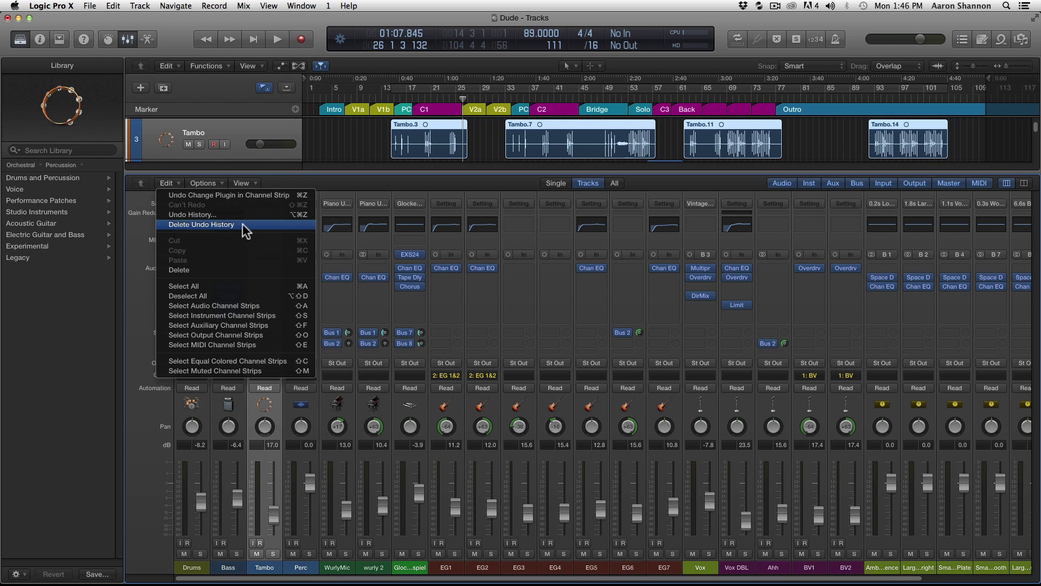
click(240, 287)
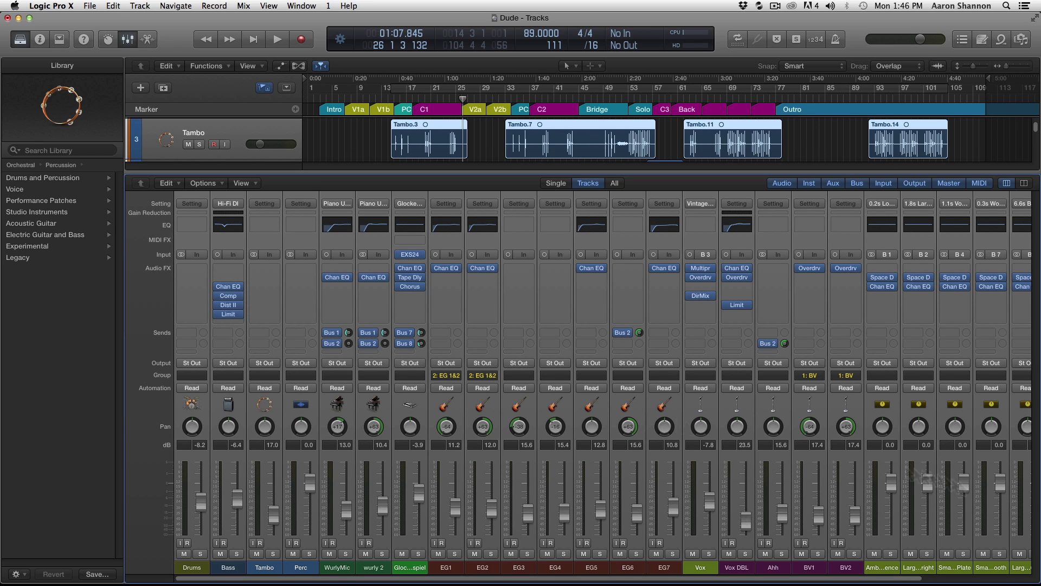
click(175, 182)
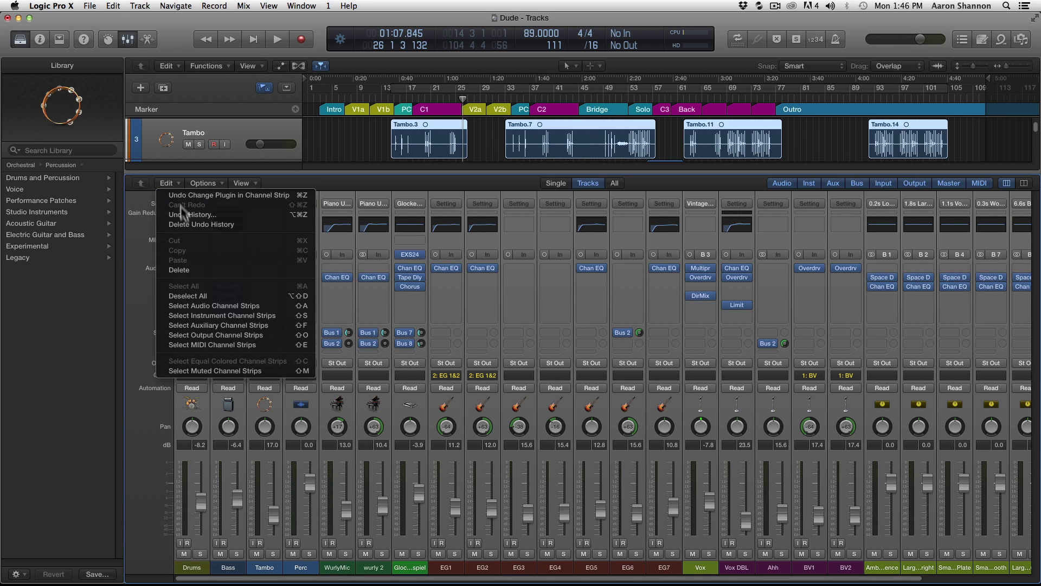
click(211, 315)
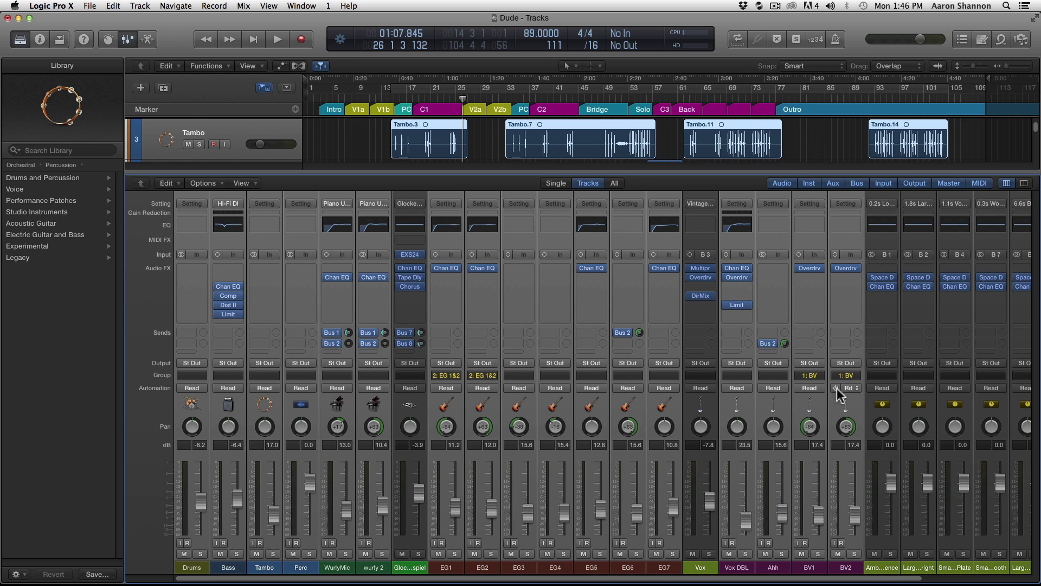
Step: Select only the auxiliary channel strips and switch the selection to the instrument channel strips
click(177, 182)
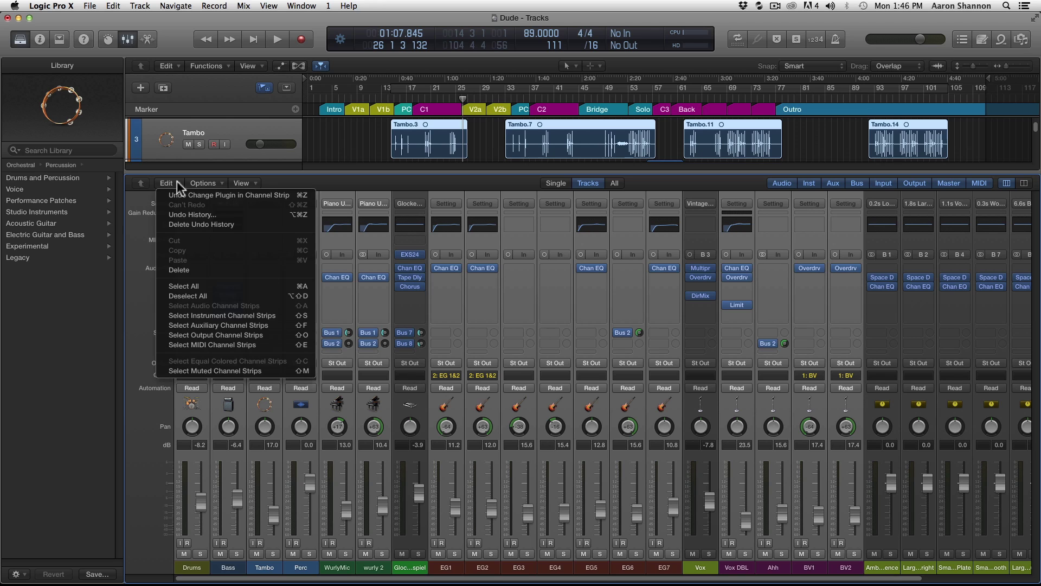
click(245, 325)
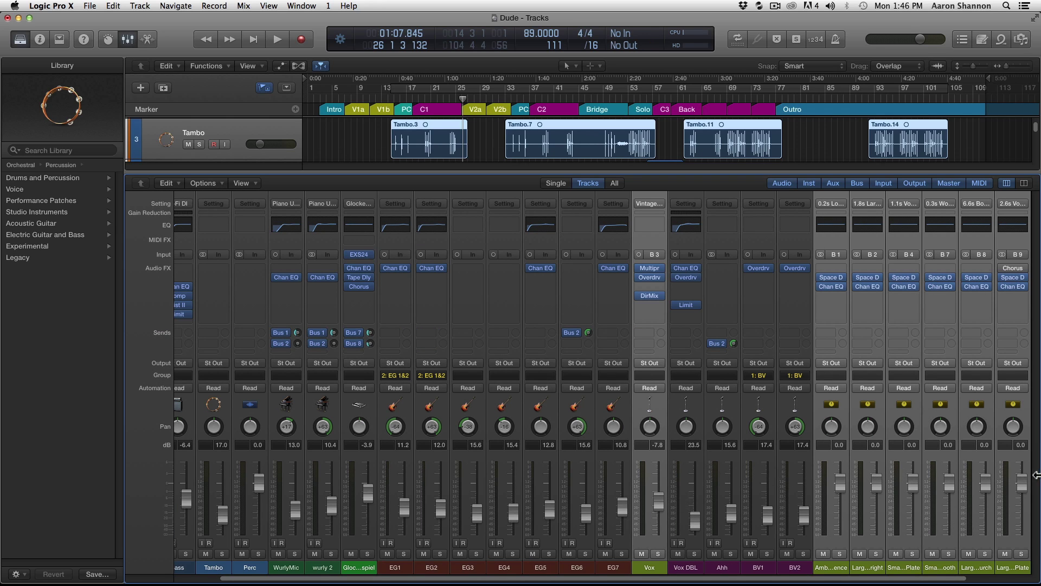
click(168, 183)
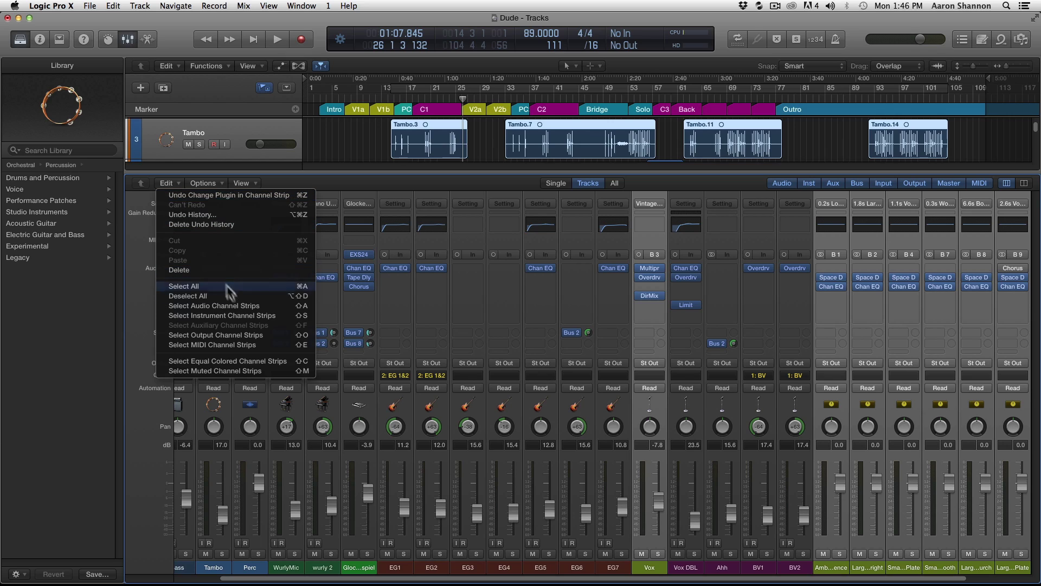
click(252, 316)
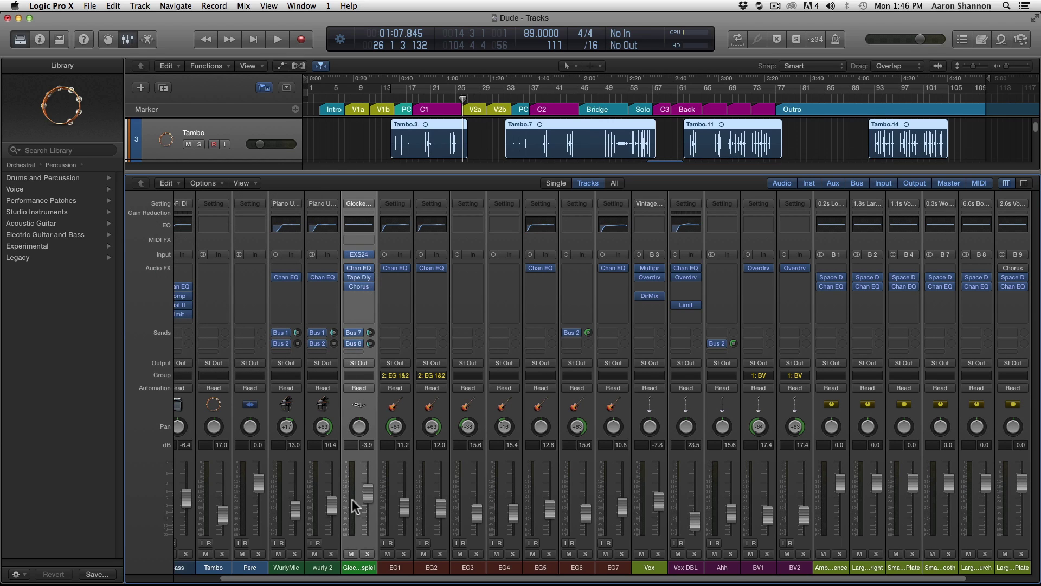
Step: Deselect all channel strips in the mixer and check the remaining channel strip selection commands
click(166, 182)
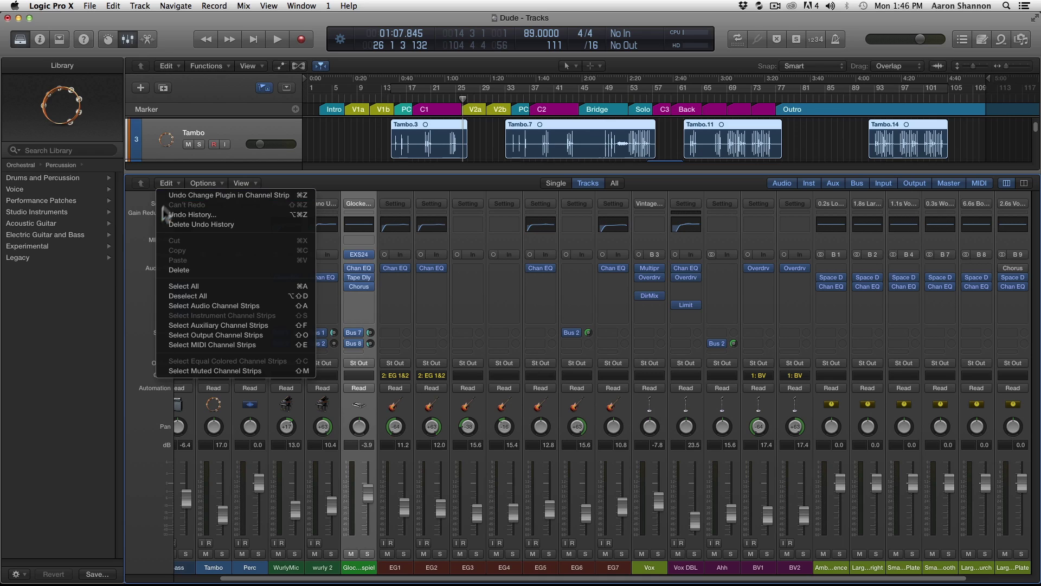
click(239, 296)
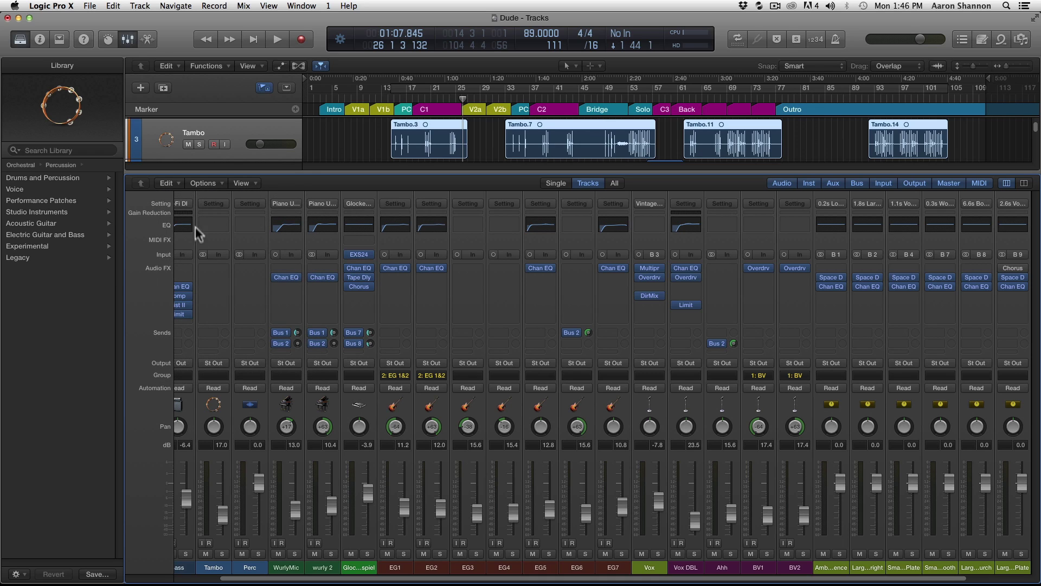
click(173, 185)
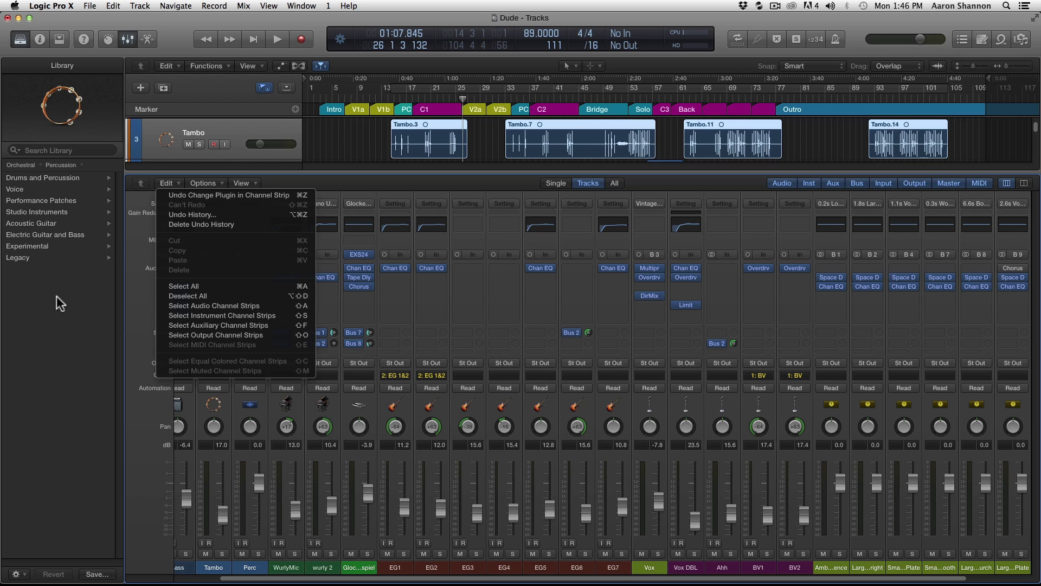
click(69, 353)
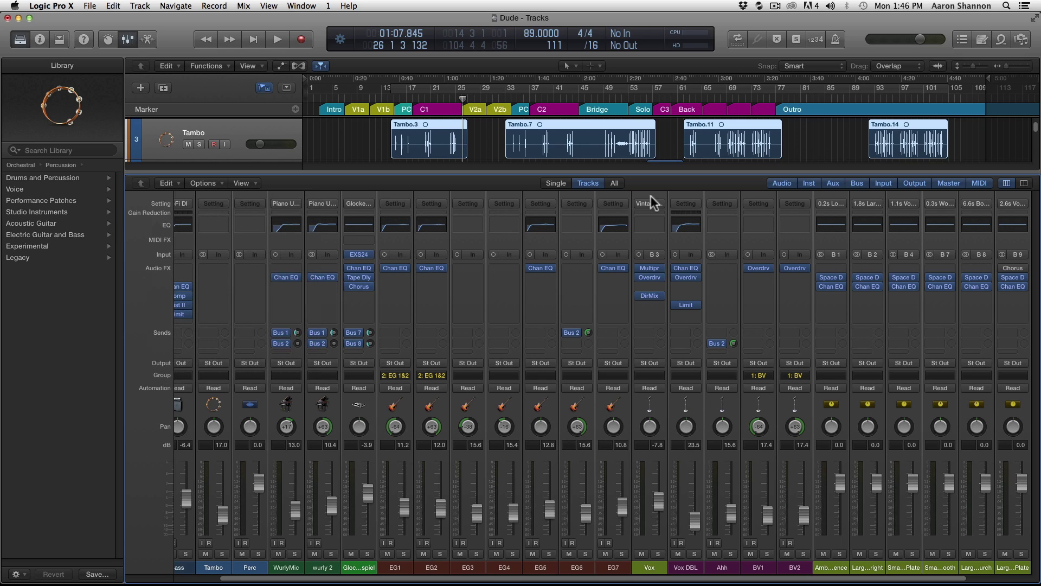